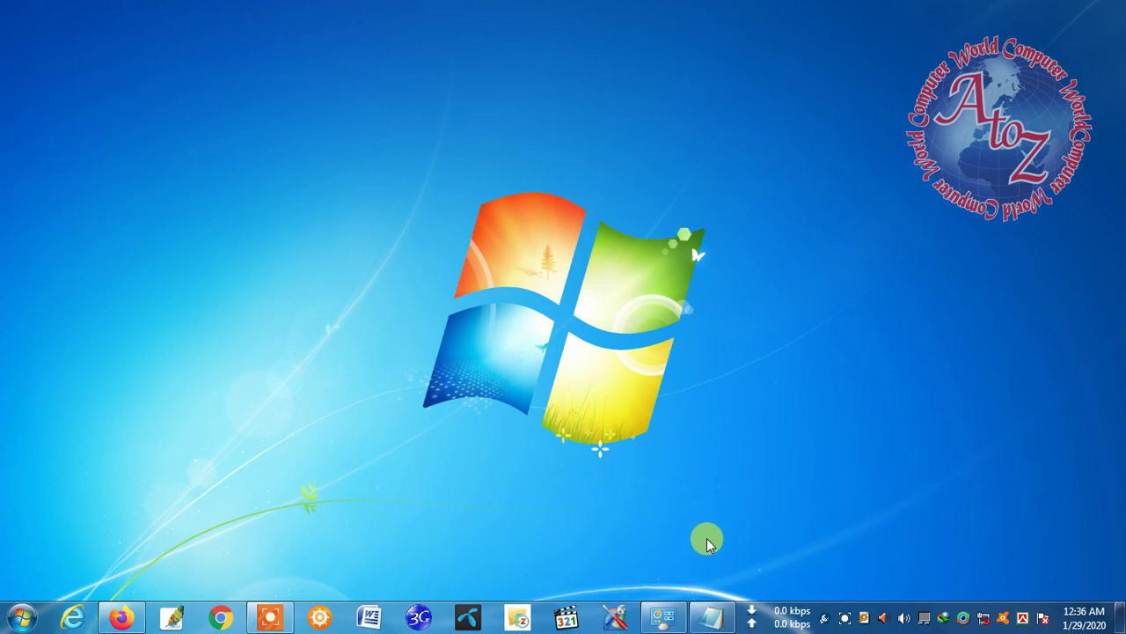
Enable the Local Area Connection 2 network adapter and return to the Network and Sharing Center overview.
click(662, 616)
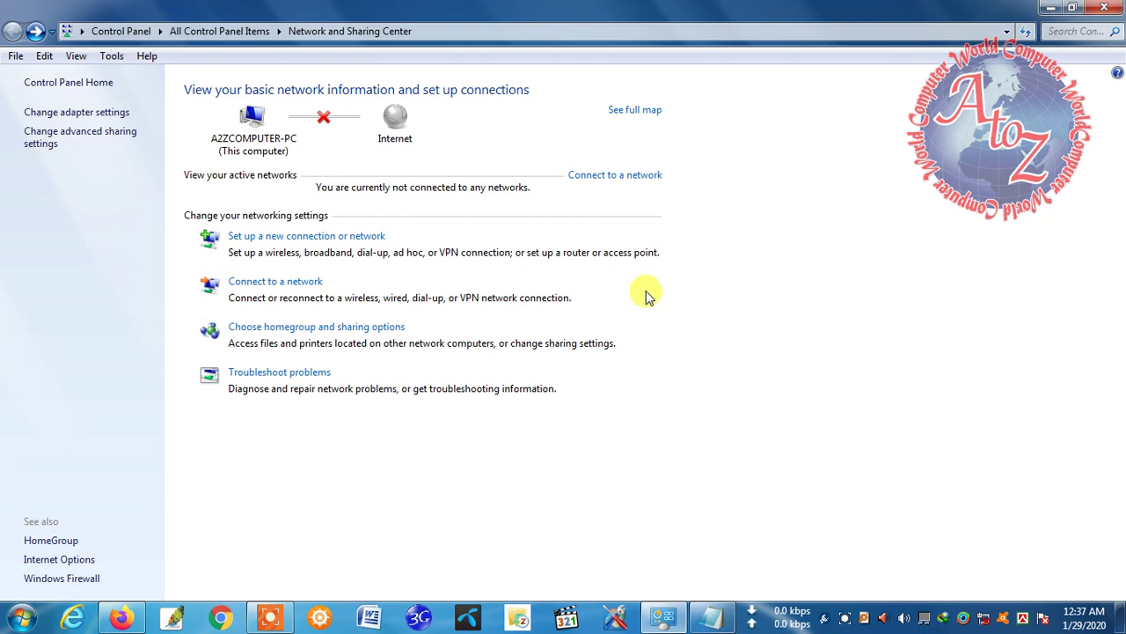
click(76, 111)
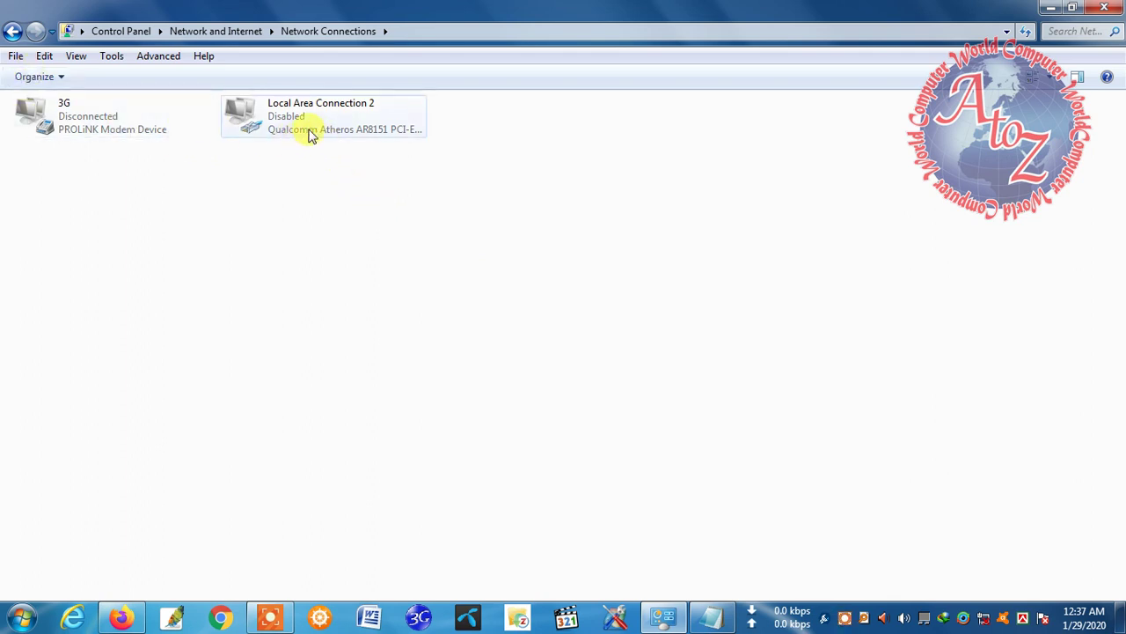
right_click(310, 134)
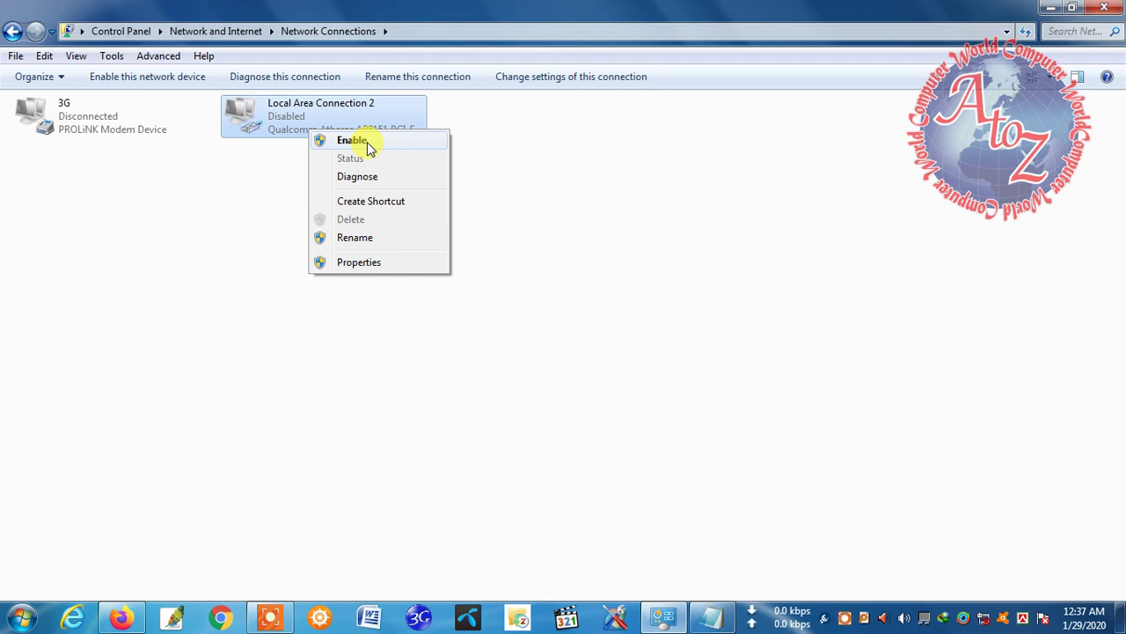
click(368, 147)
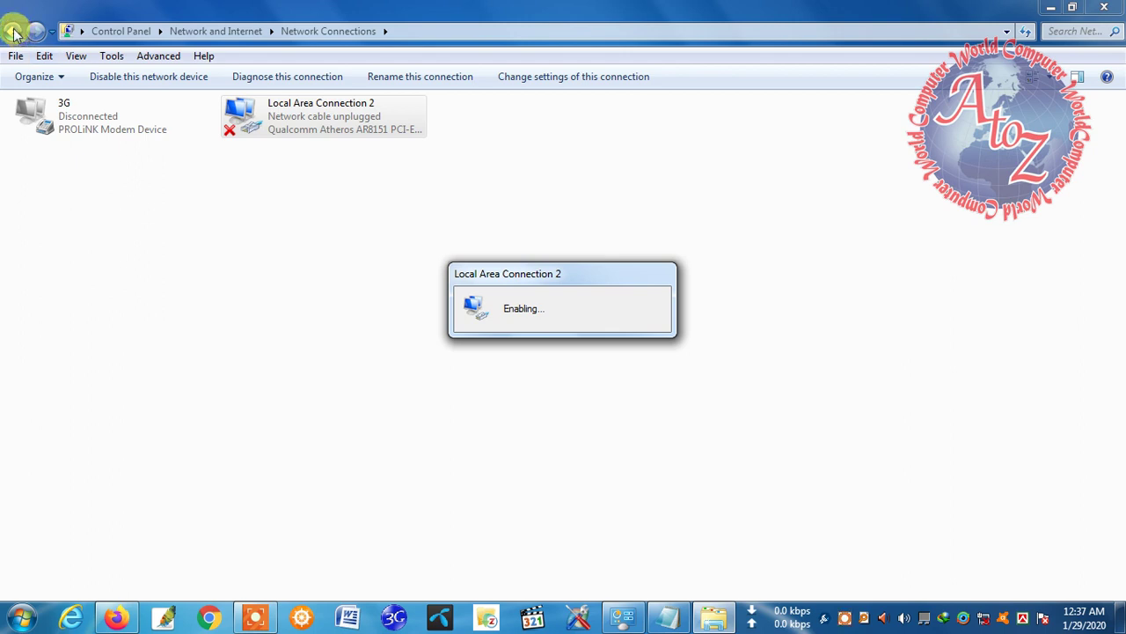
click(14, 33)
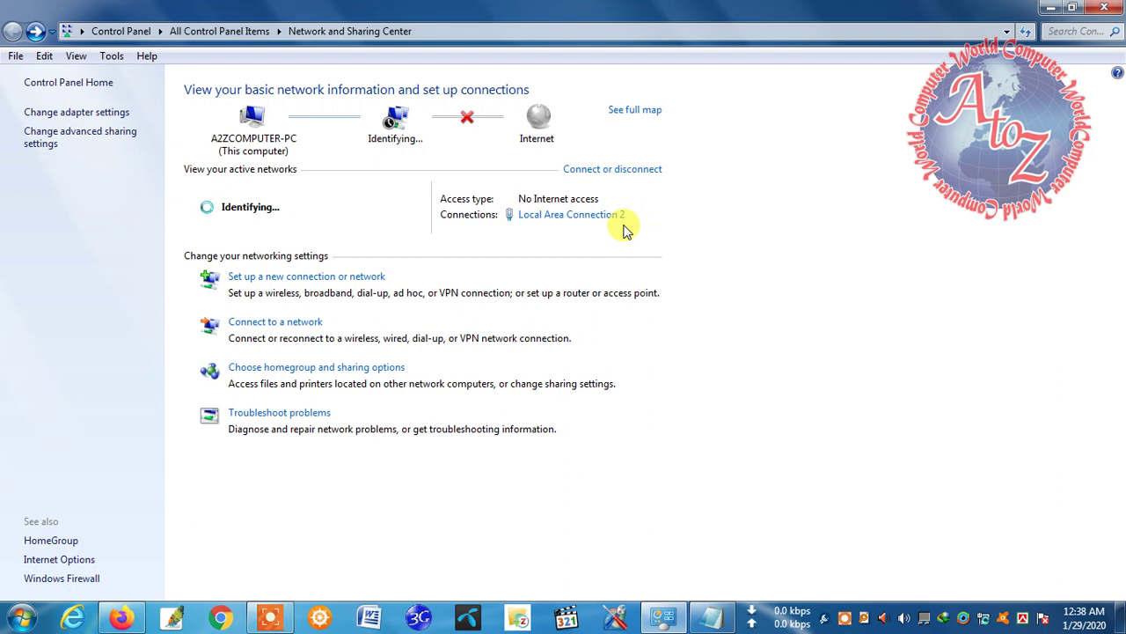
Examine the status and network connection details of Local Area Connection 2, including its IPv4 address and default gateway.
click(570, 220)
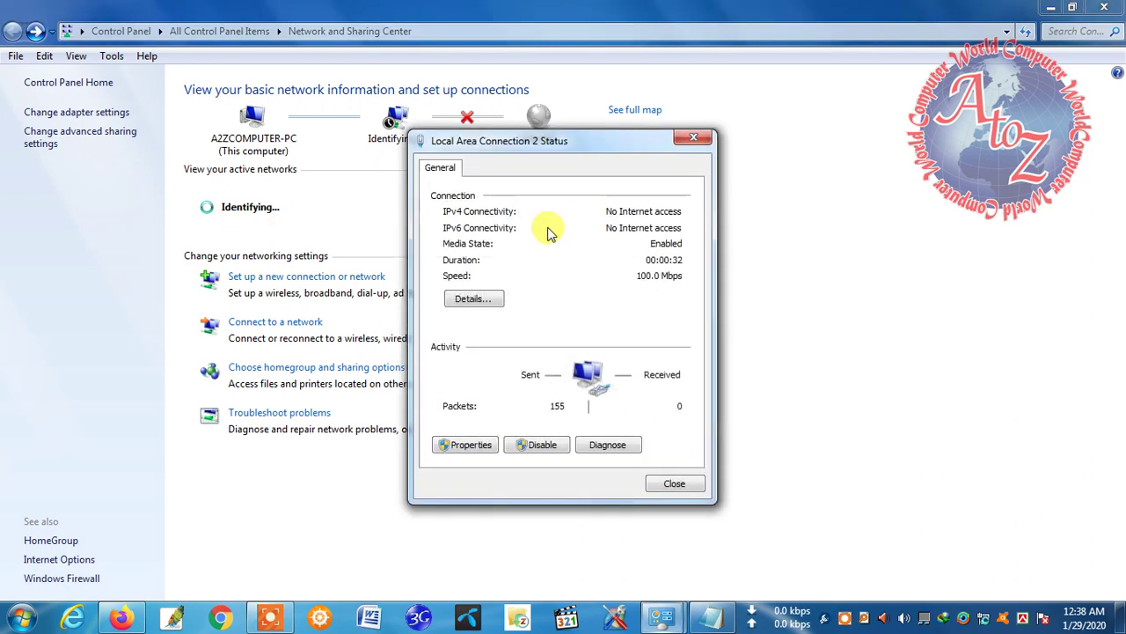
click(491, 298)
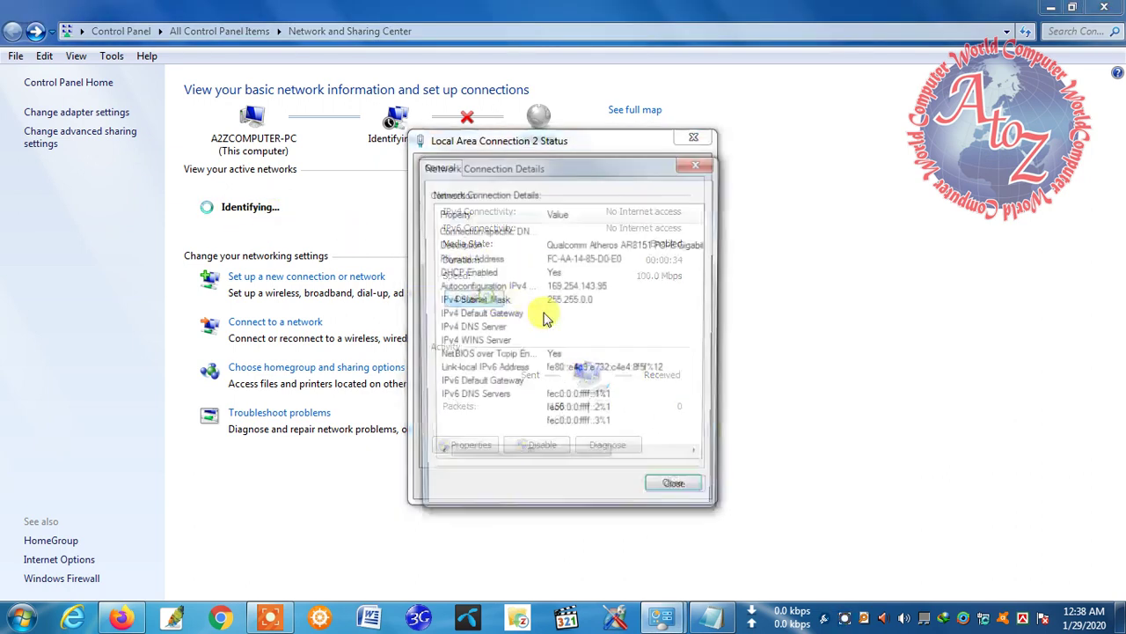
drag(564, 181, 774, 154)
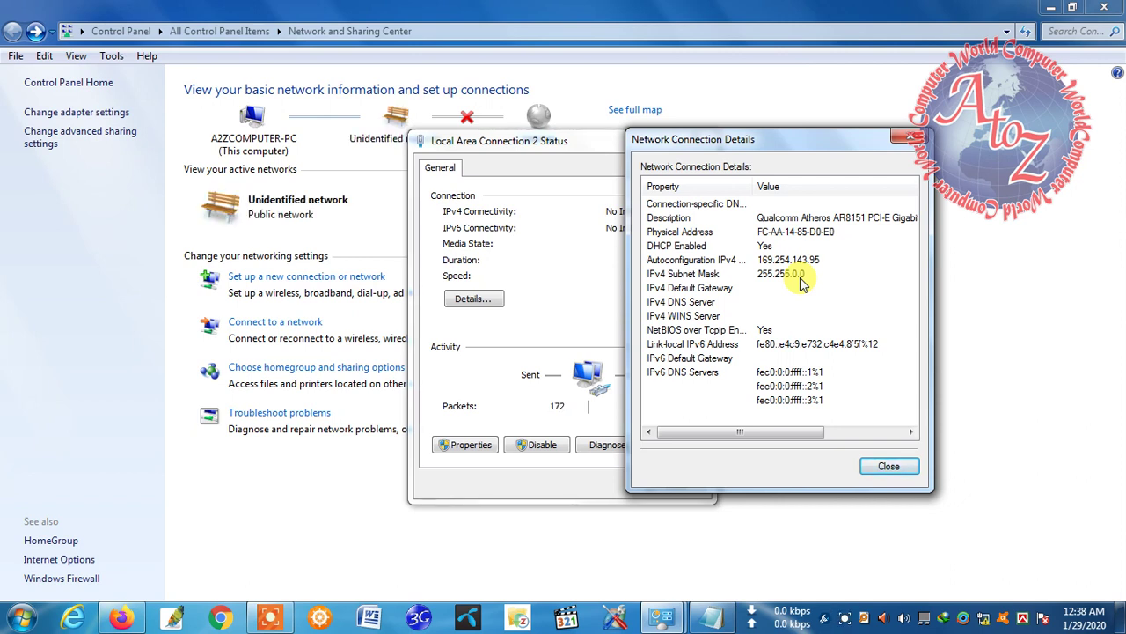
click(911, 469)
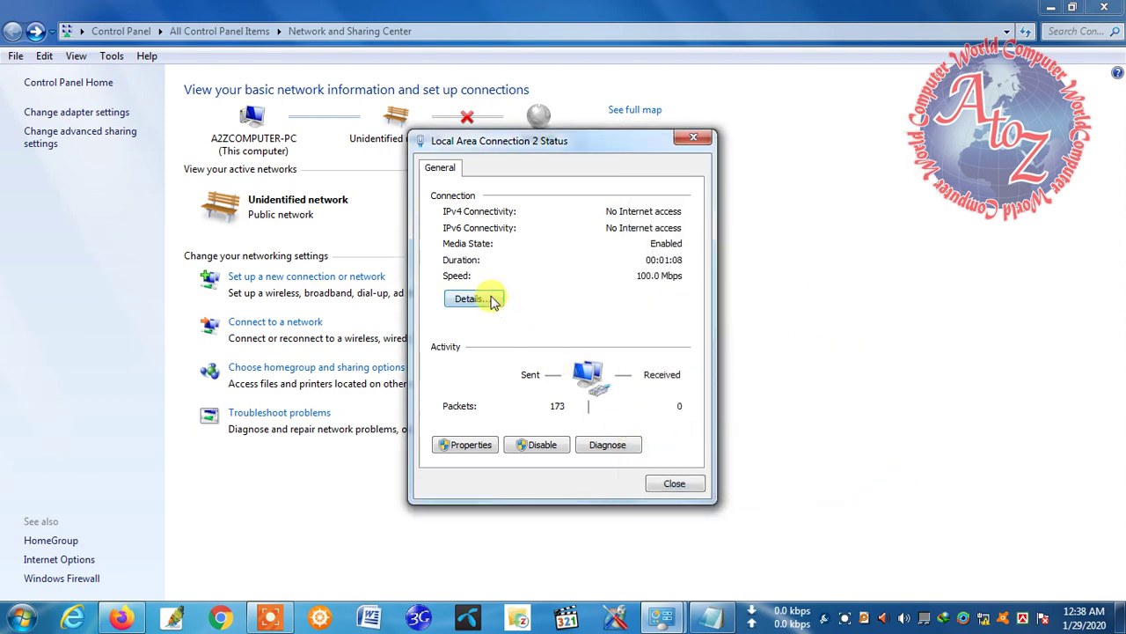
click(494, 301)
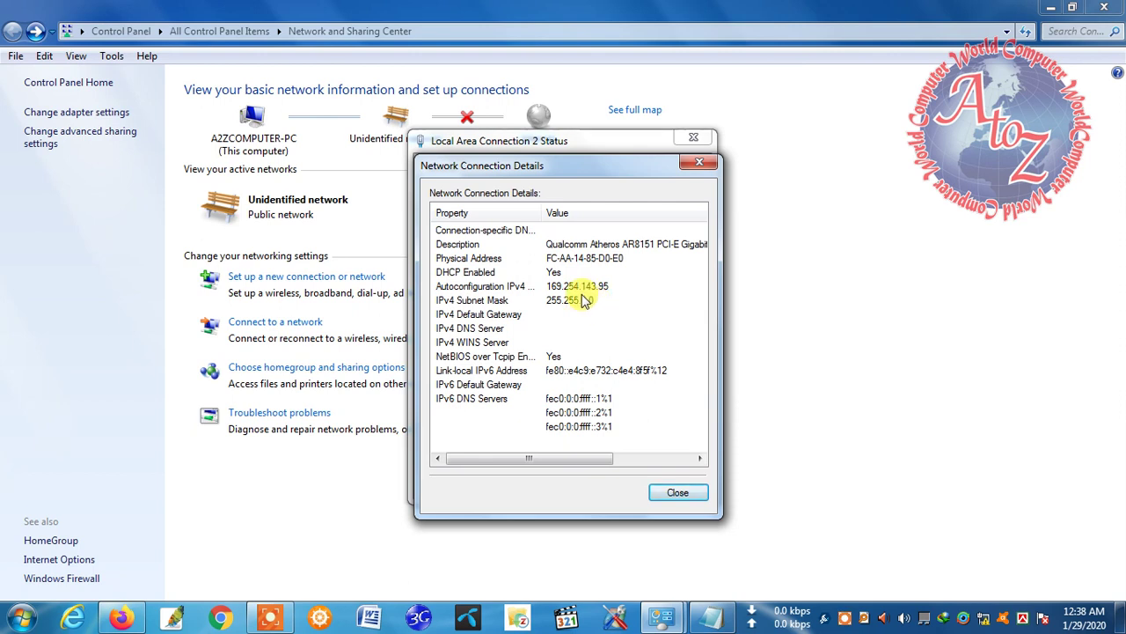
click(678, 492)
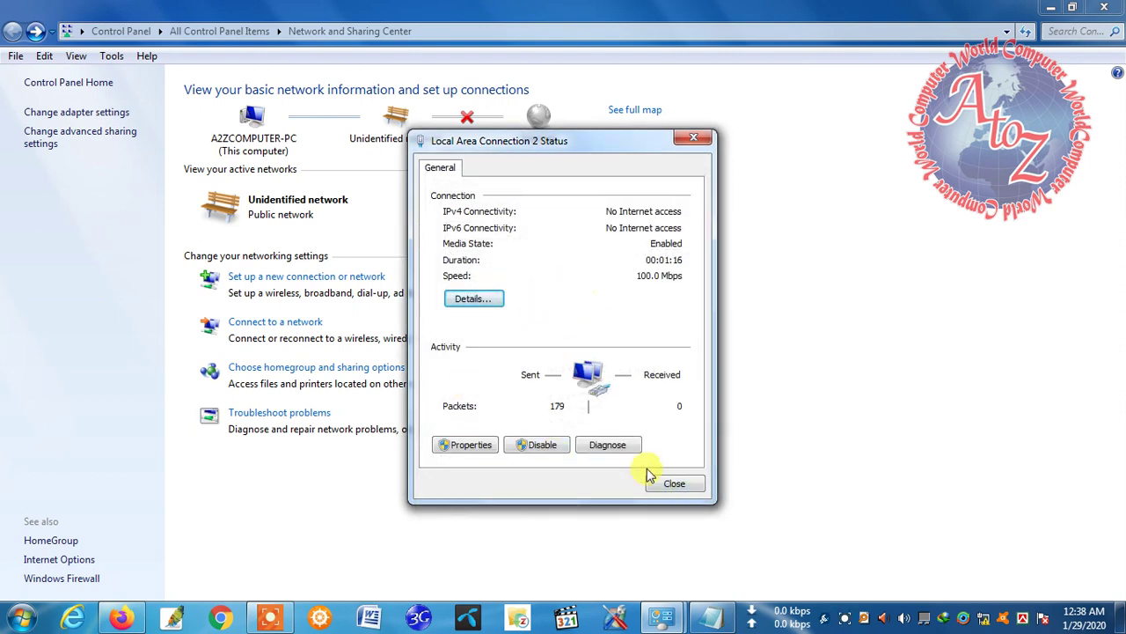
drag(627, 147, 708, 192)
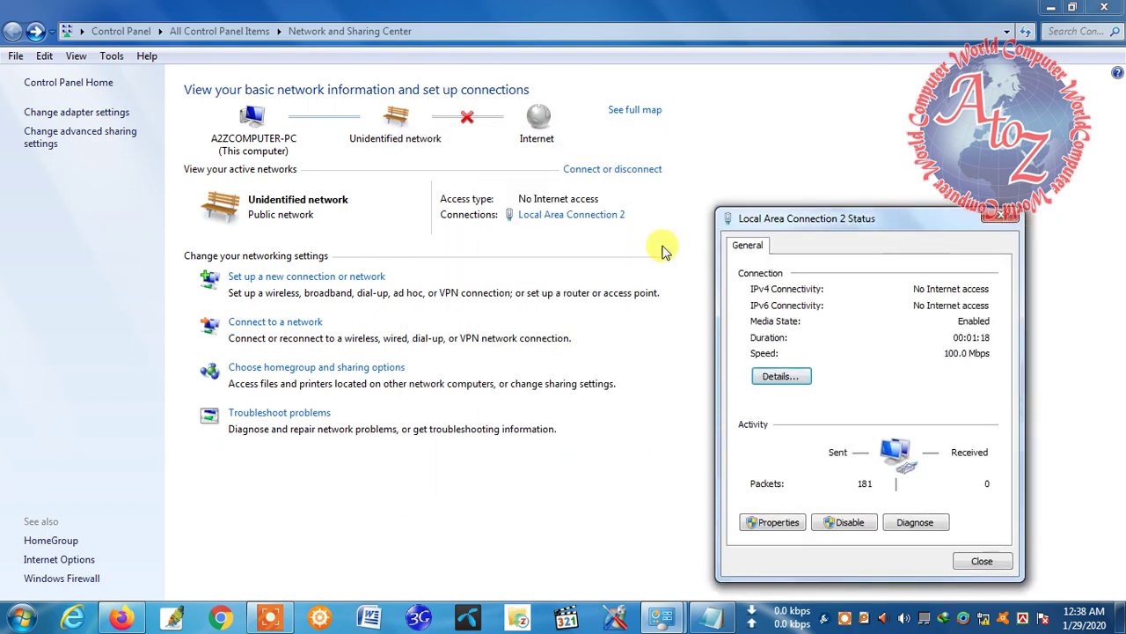
drag(909, 227, 887, 147)
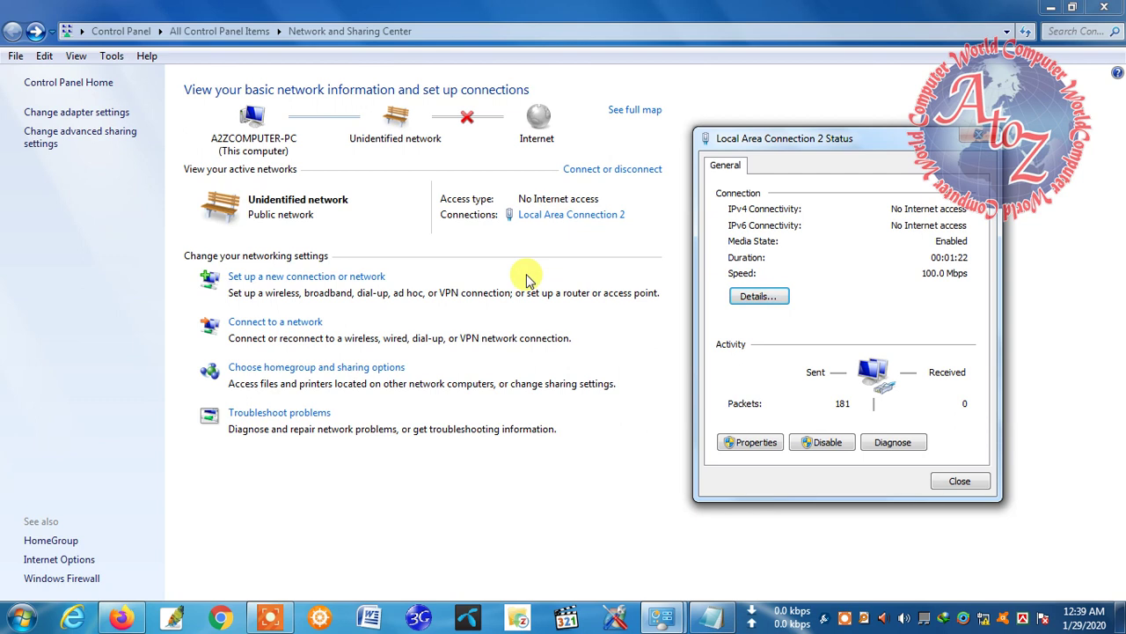
Switch to Firefox and load the Google home page to test the internet connection.
click(128, 612)
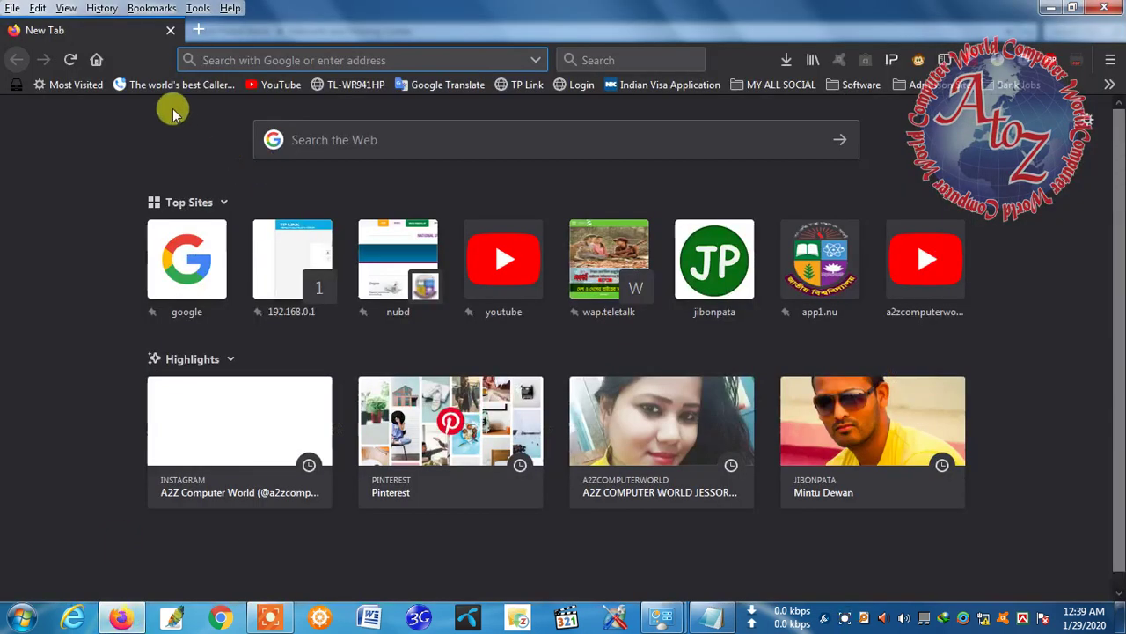
click(96, 58)
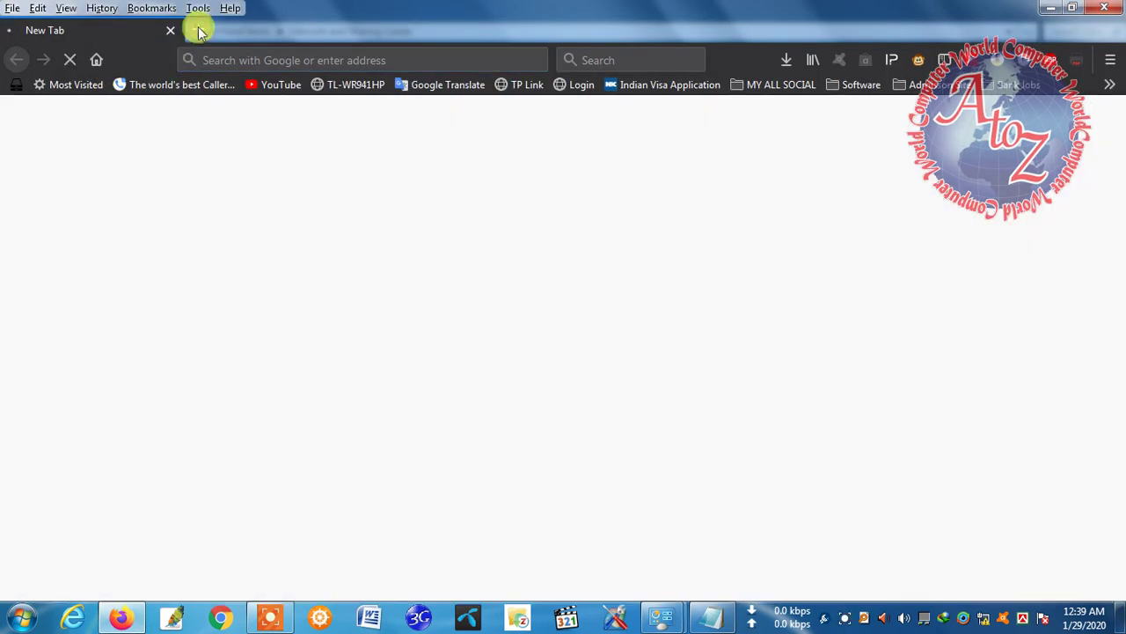
click(197, 31)
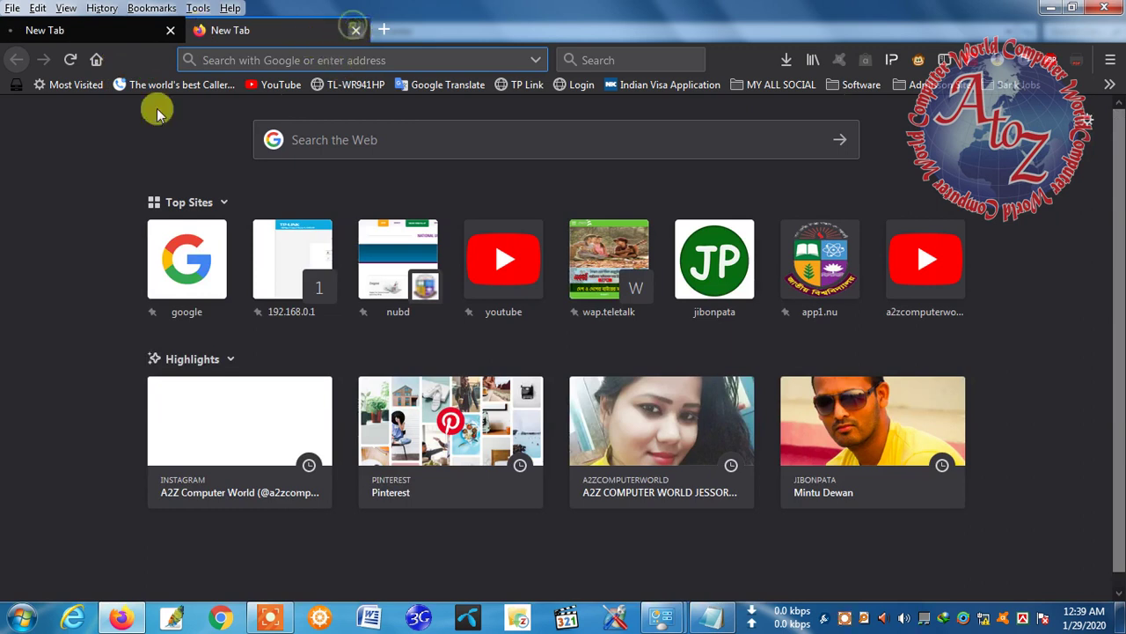
click(355, 30)
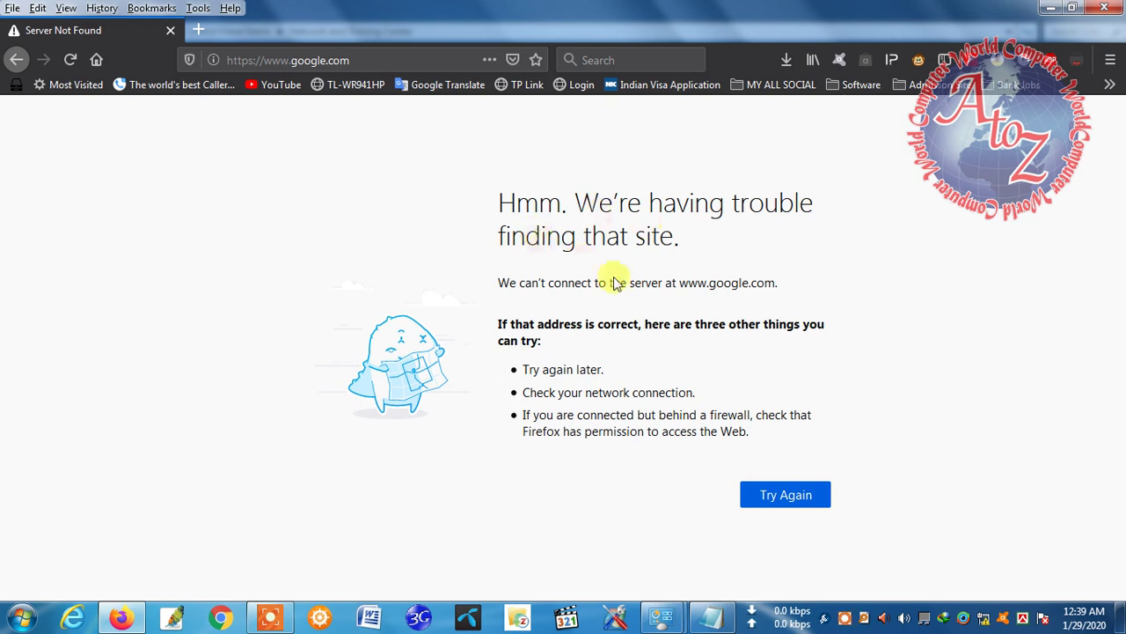
Switch back to Network and Sharing Center and open the properties of Local Area Connection 2 from its status window.
mouse_move(666, 609)
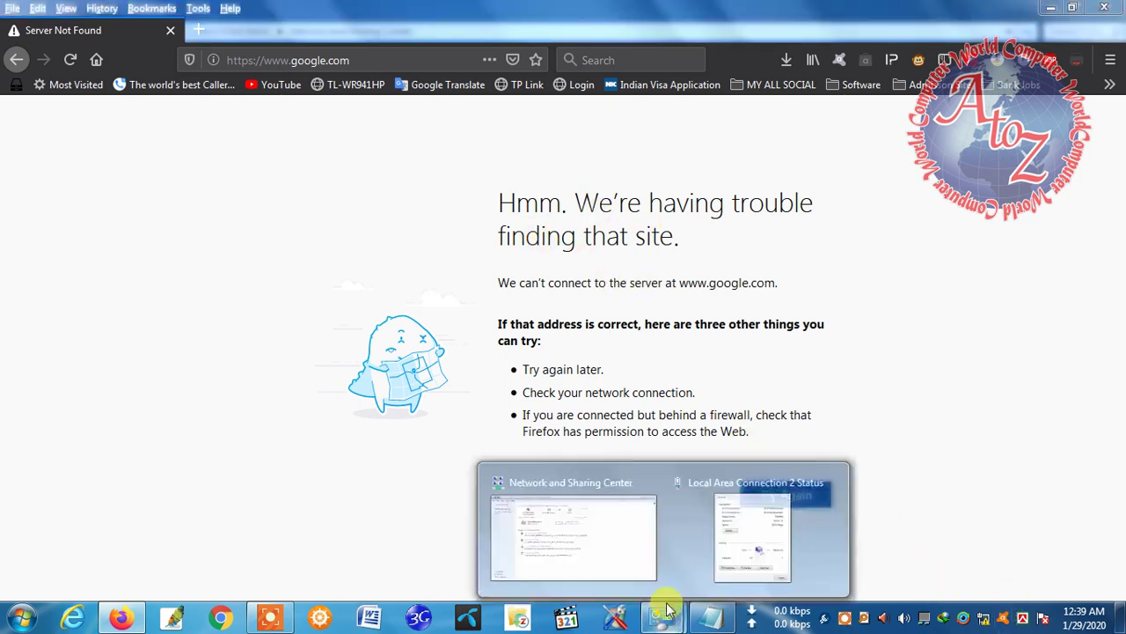
click(624, 546)
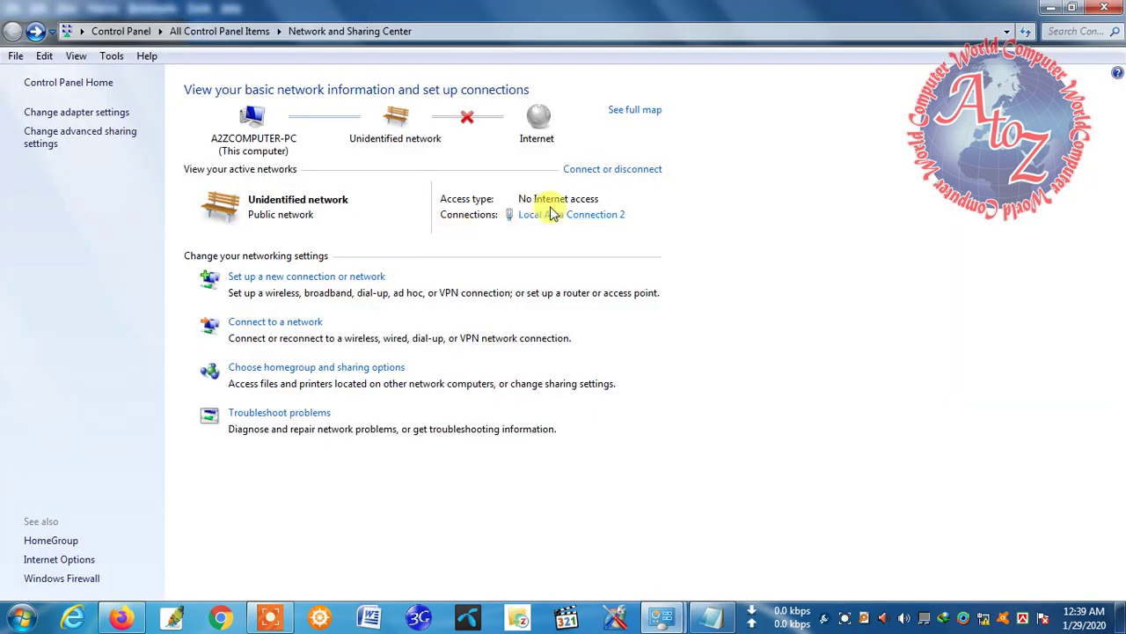
click(590, 216)
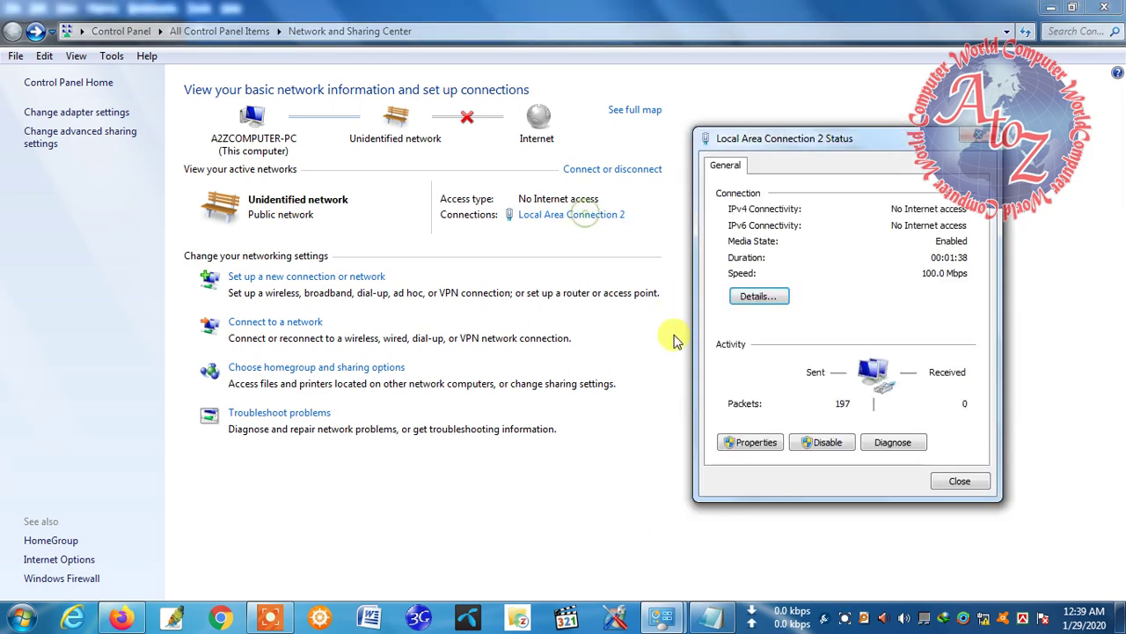
drag(867, 145, 746, 127)
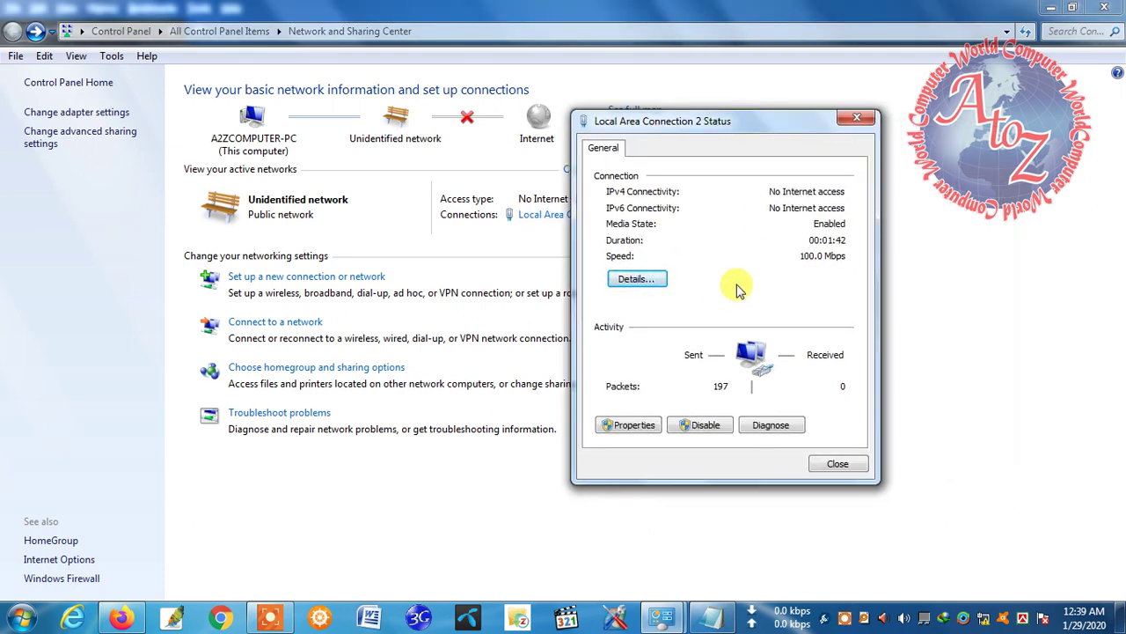
drag(730, 126, 541, 165)
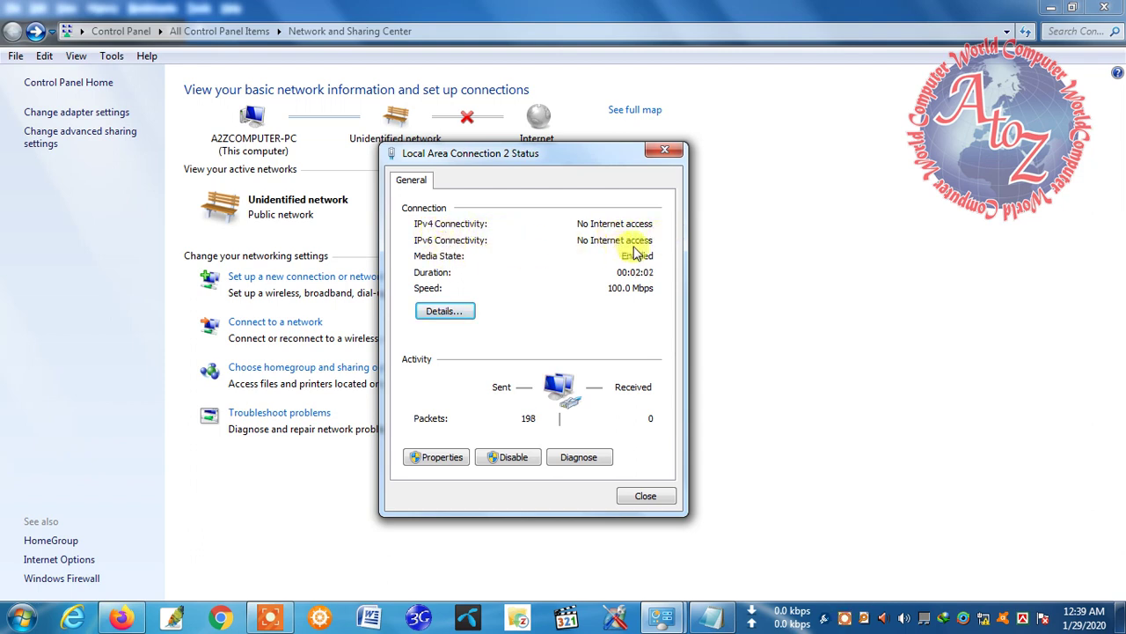
click(440, 458)
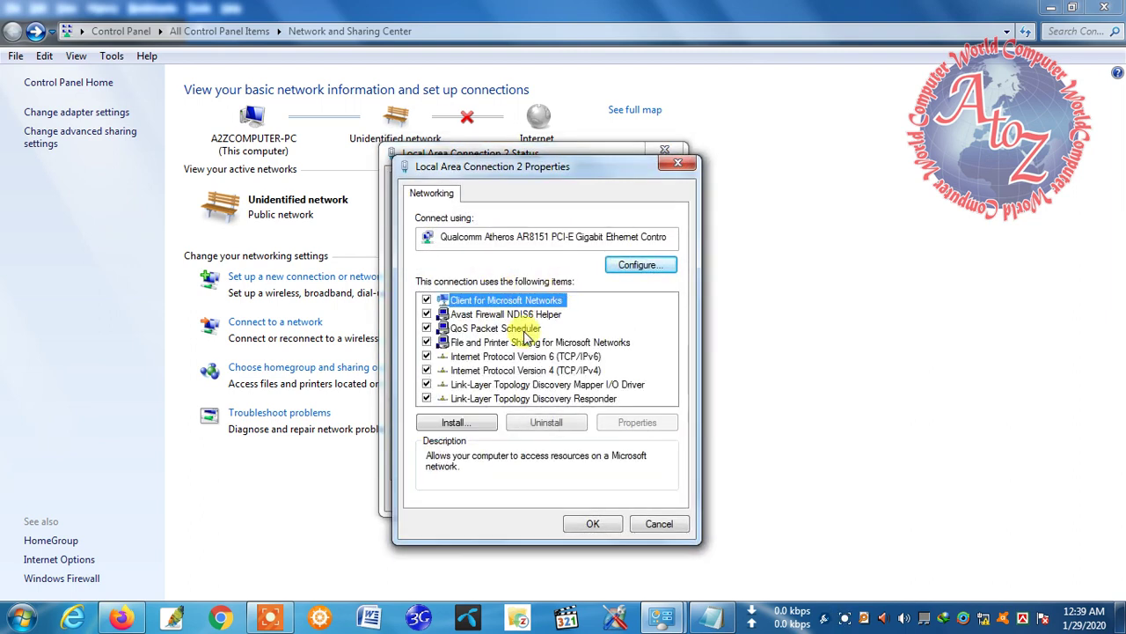
drag(584, 171, 539, 117)
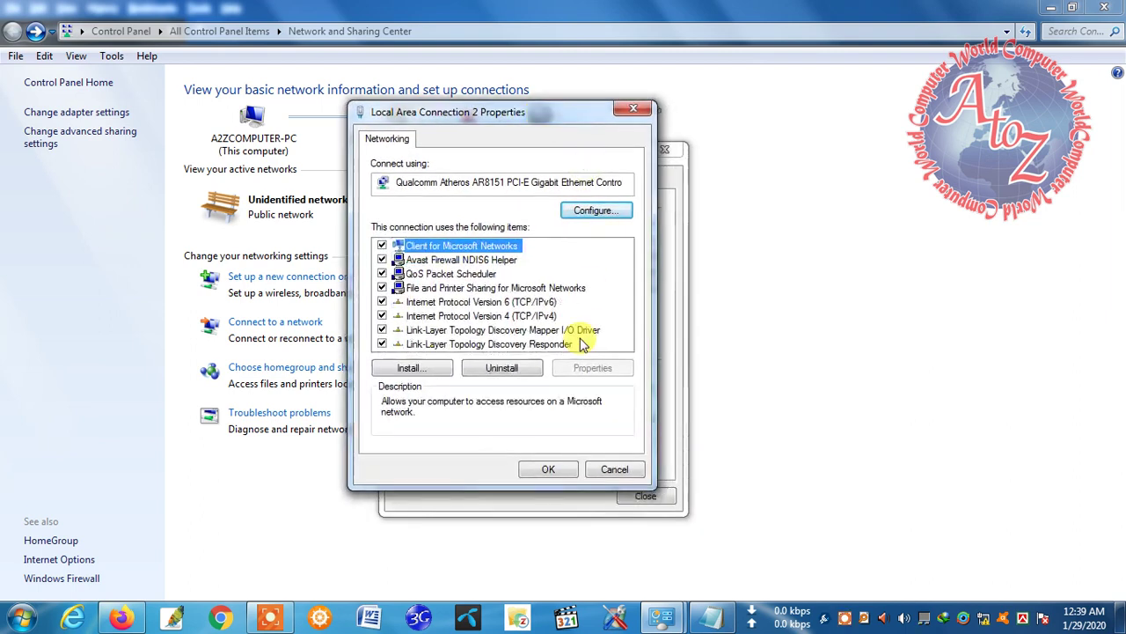
Examine the TCP/IPv6 properties, including the advanced IP and DNS settings, and close them without changes.
click(539, 302)
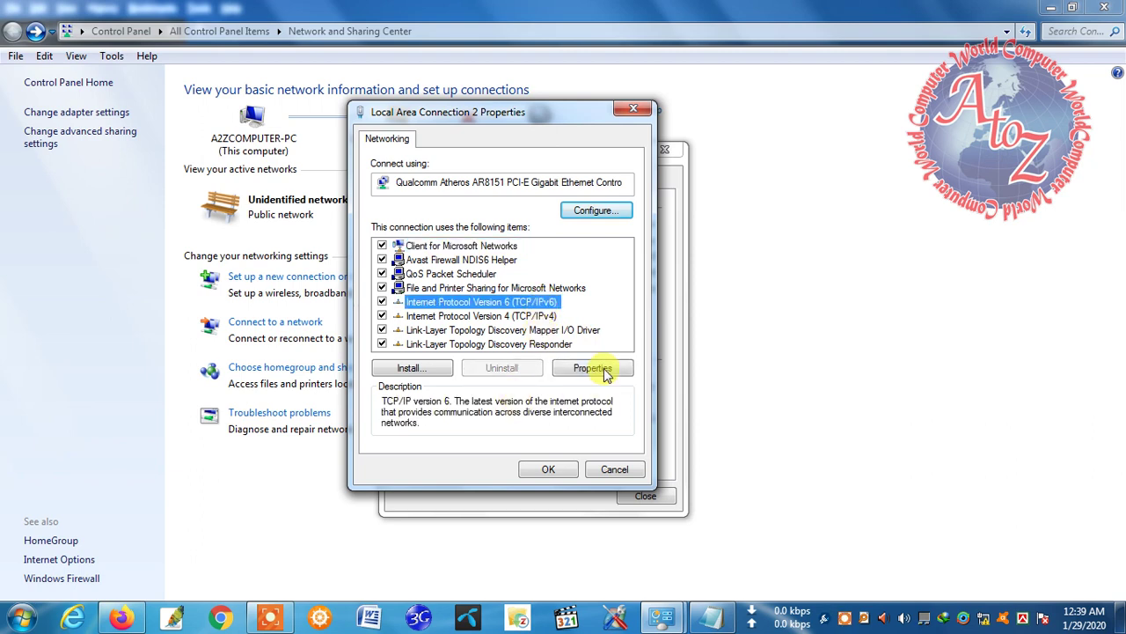
click(606, 369)
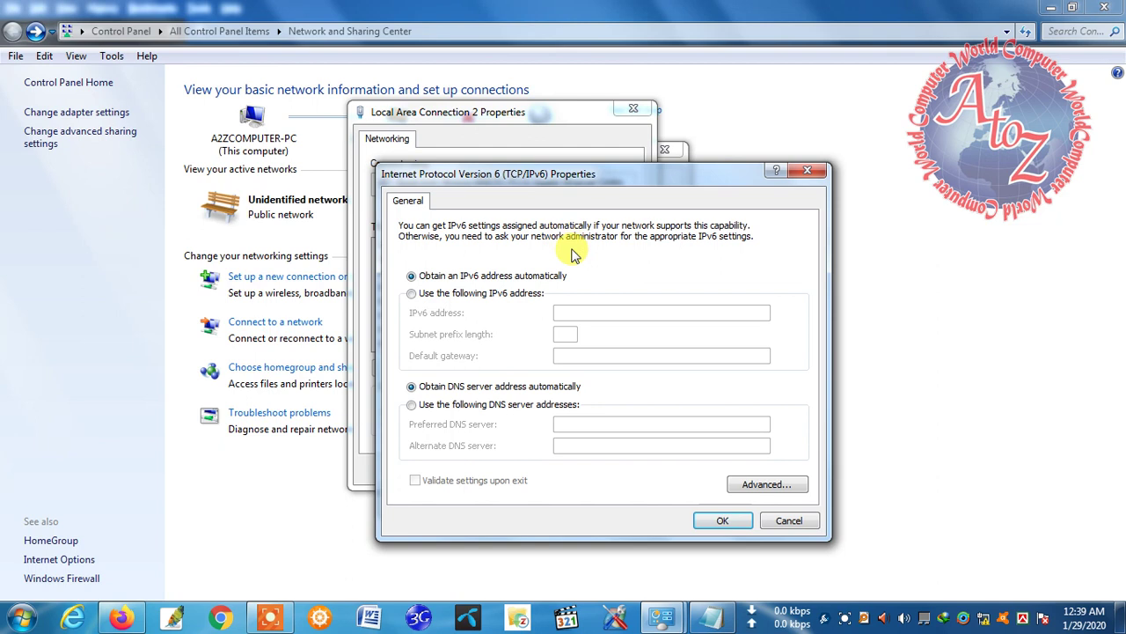
click(766, 485)
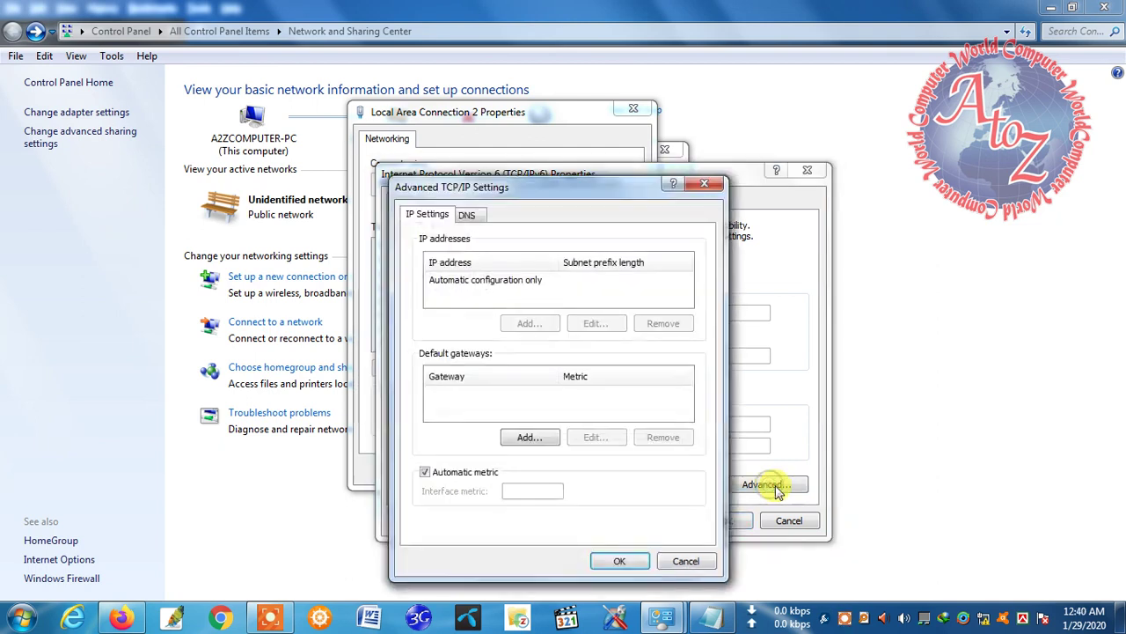
click(477, 279)
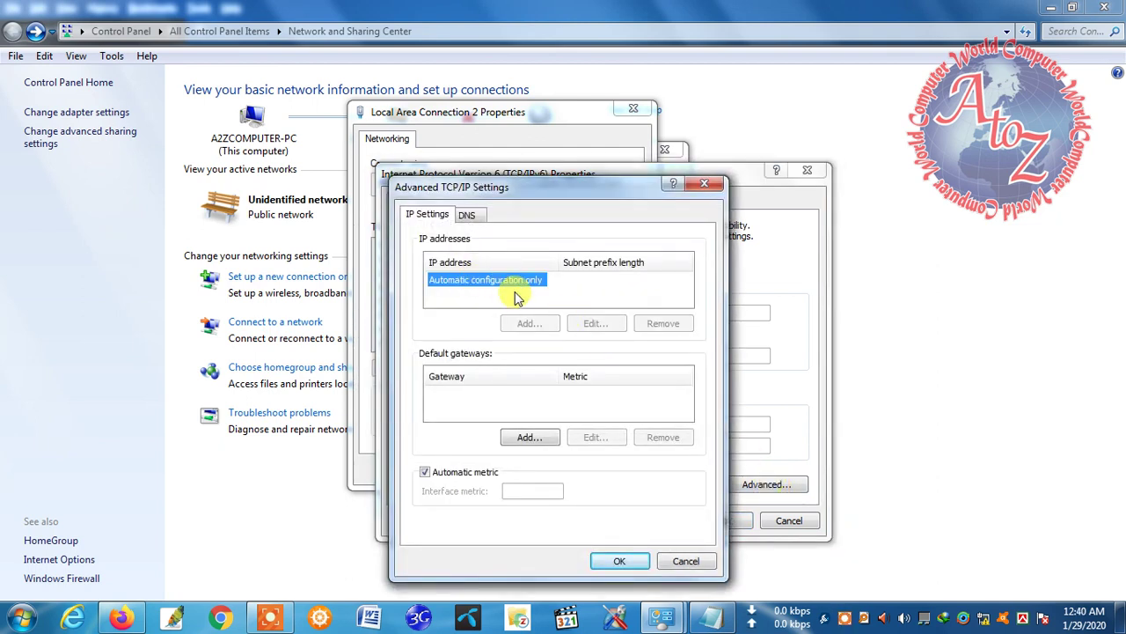
click(469, 214)
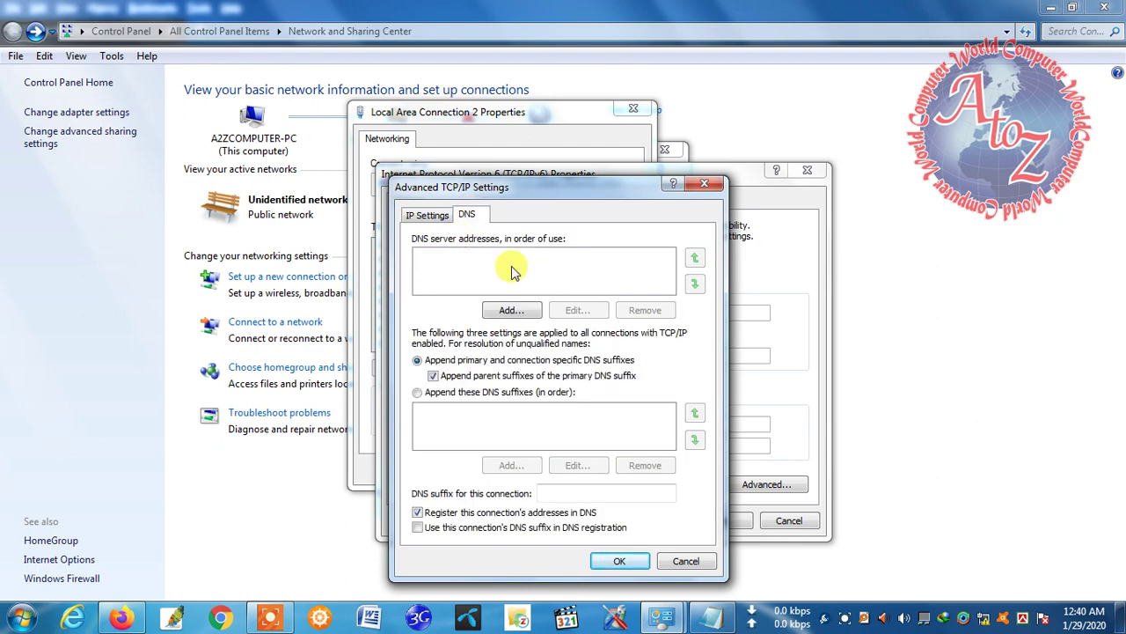
click(687, 561)
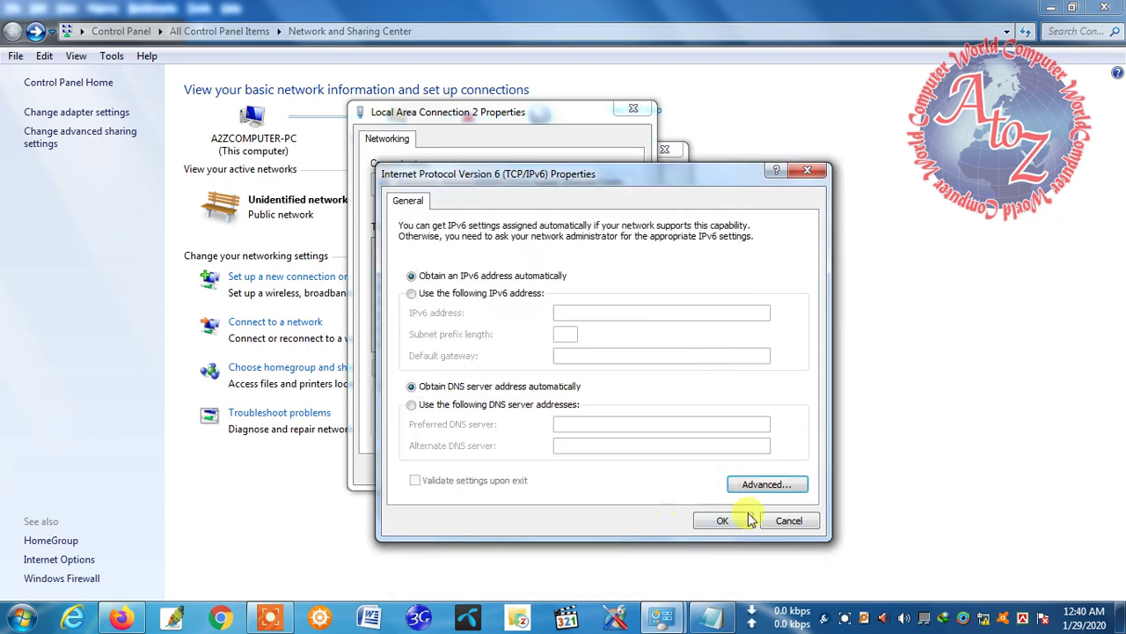
click(786, 520)
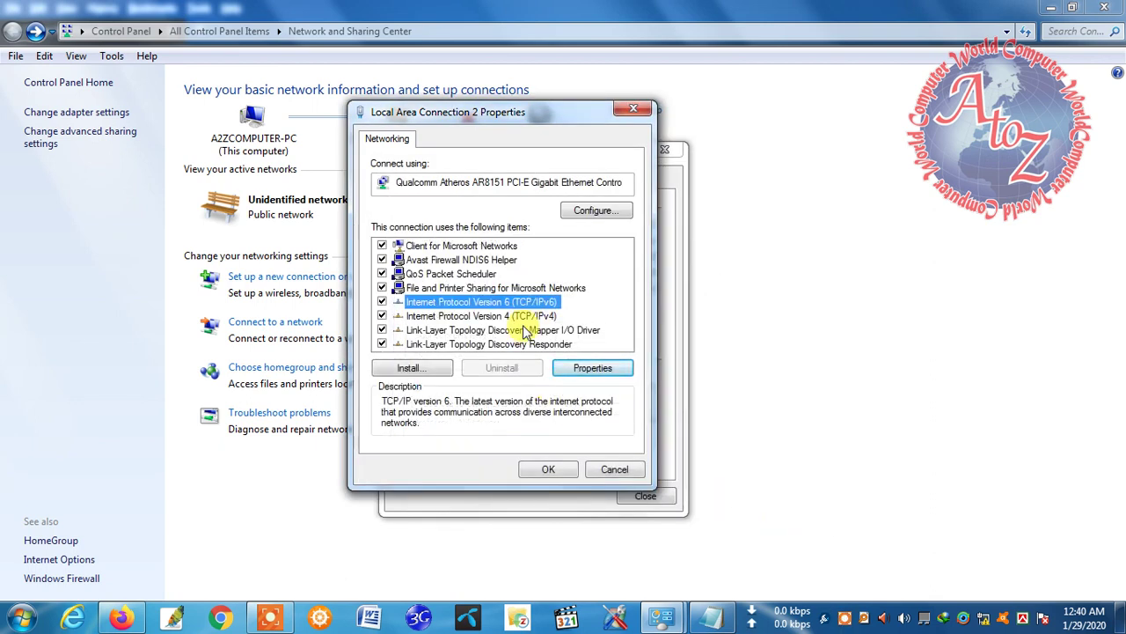
Open the TCP/IPv4 properties of Local Area Connection 2 and choose to use a manually specified IP address.
click(526, 317)
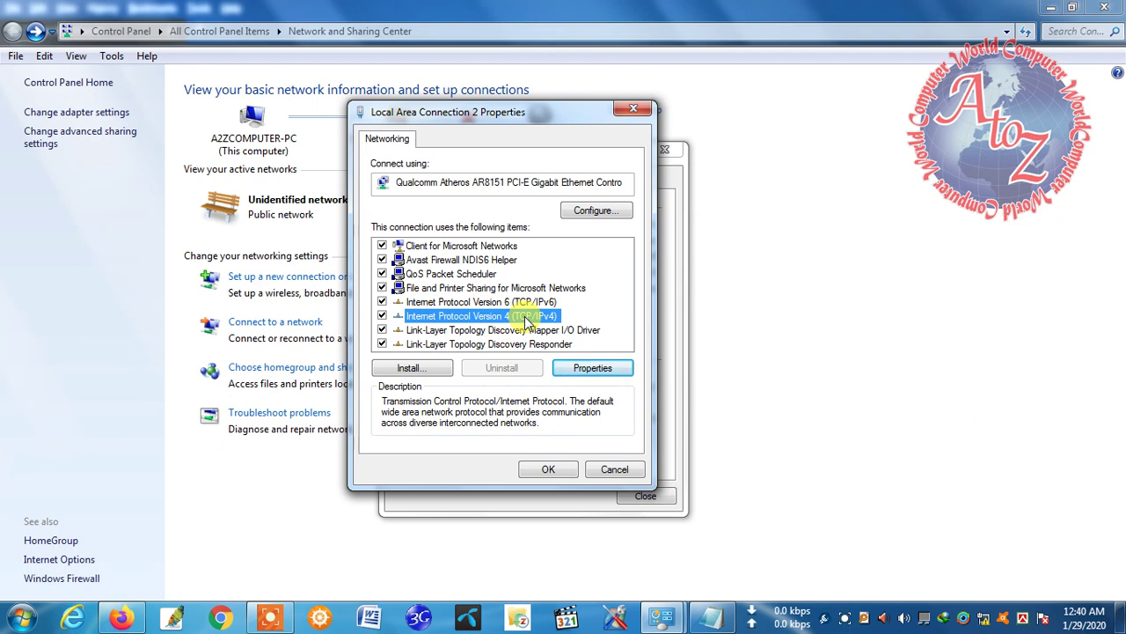
click(602, 372)
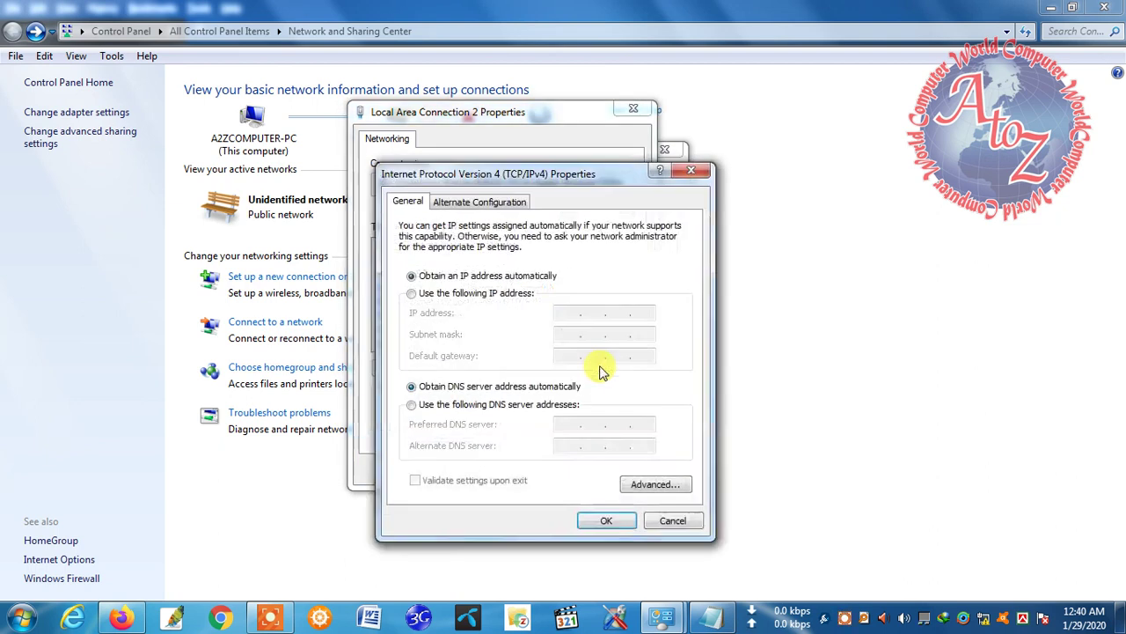
drag(562, 167, 384, 86)
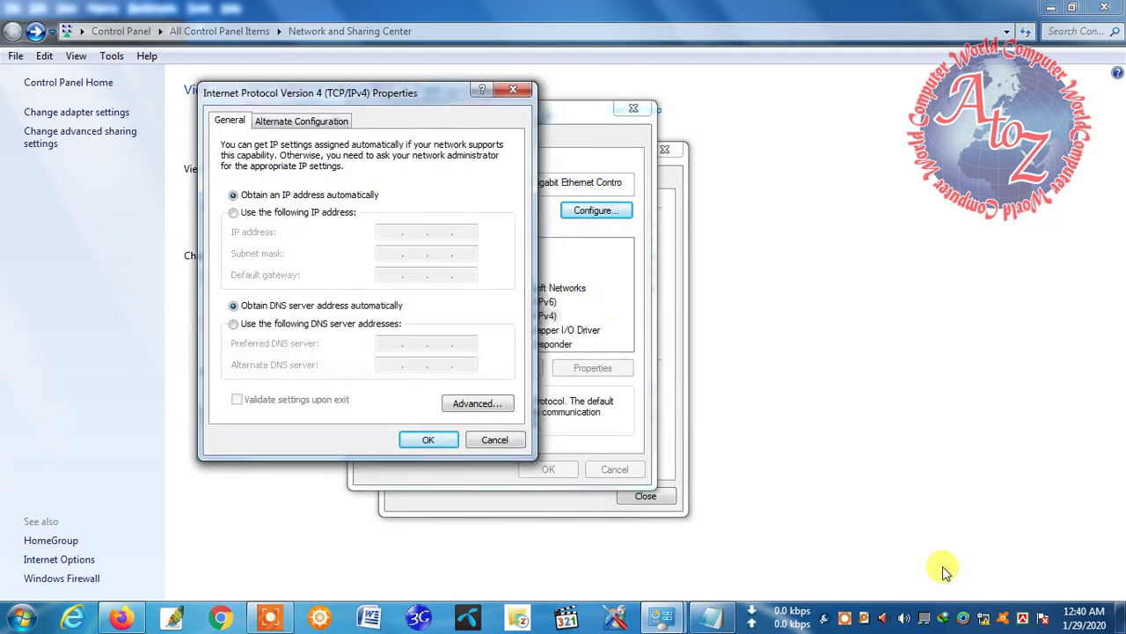
click(234, 213)
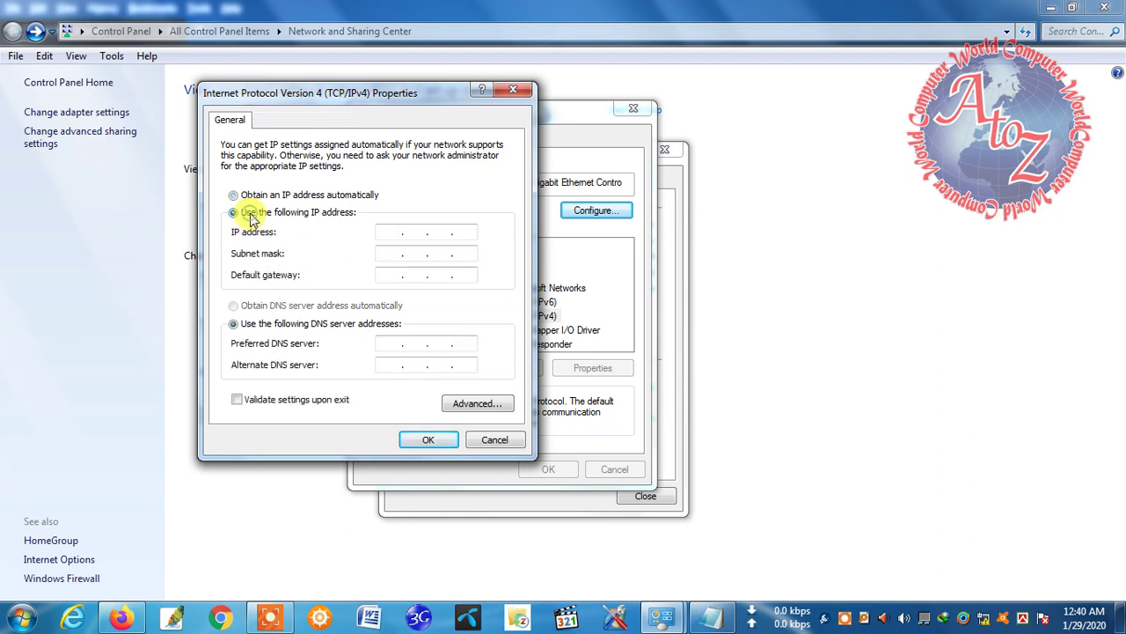
Bring up the Link3 DNS notes in Notepad and place them beside the IPv4 properties for reference.
click(713, 619)
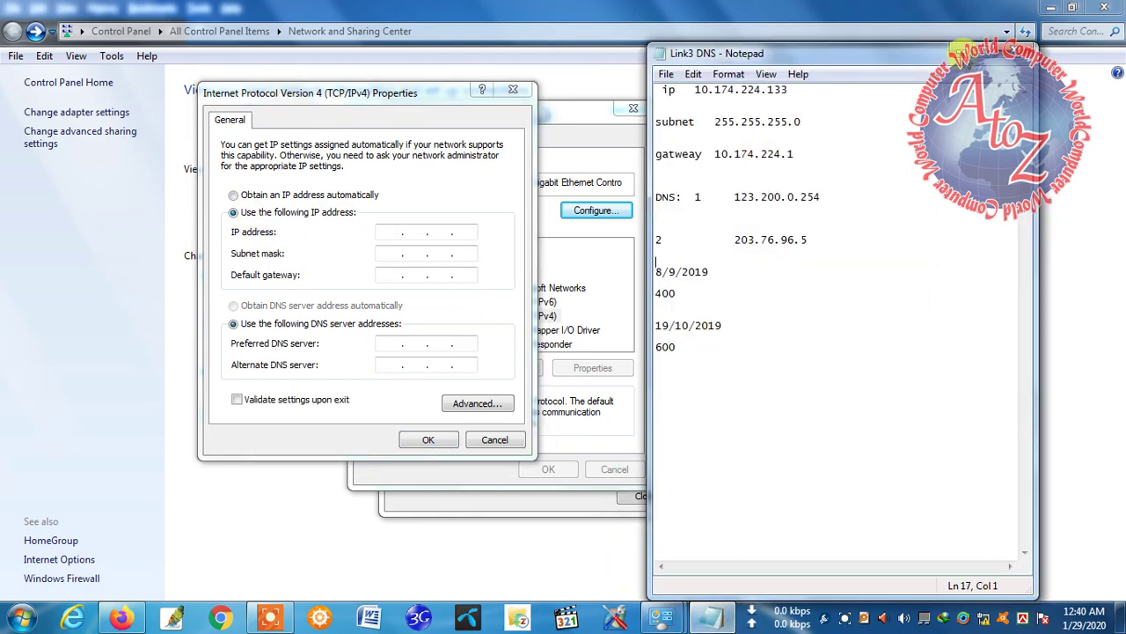
click(715, 619)
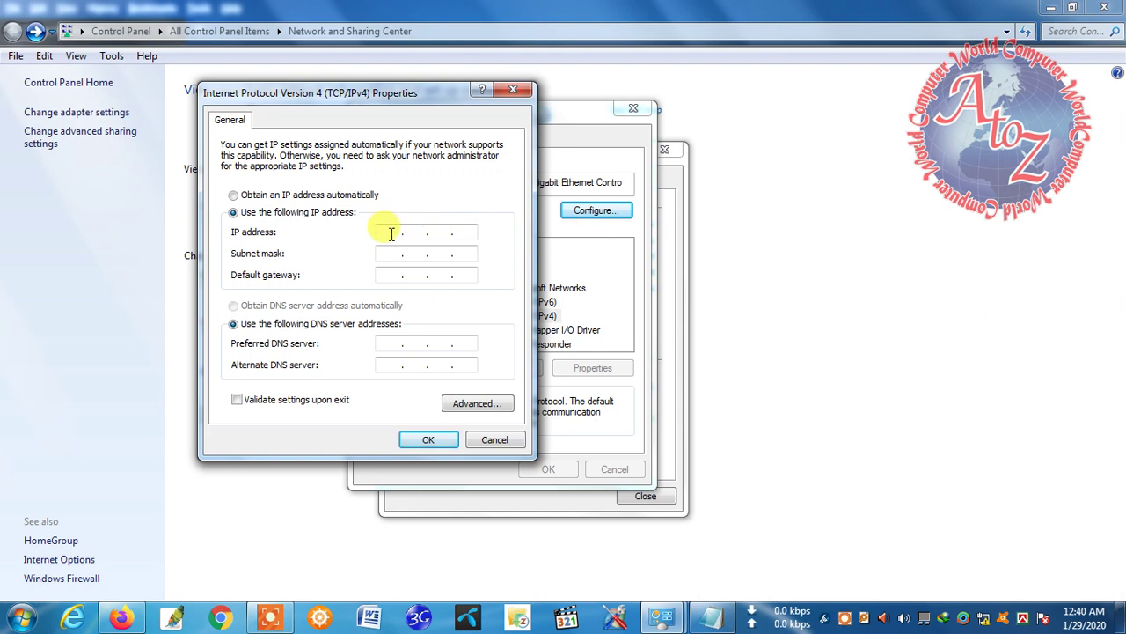
click(711, 617)
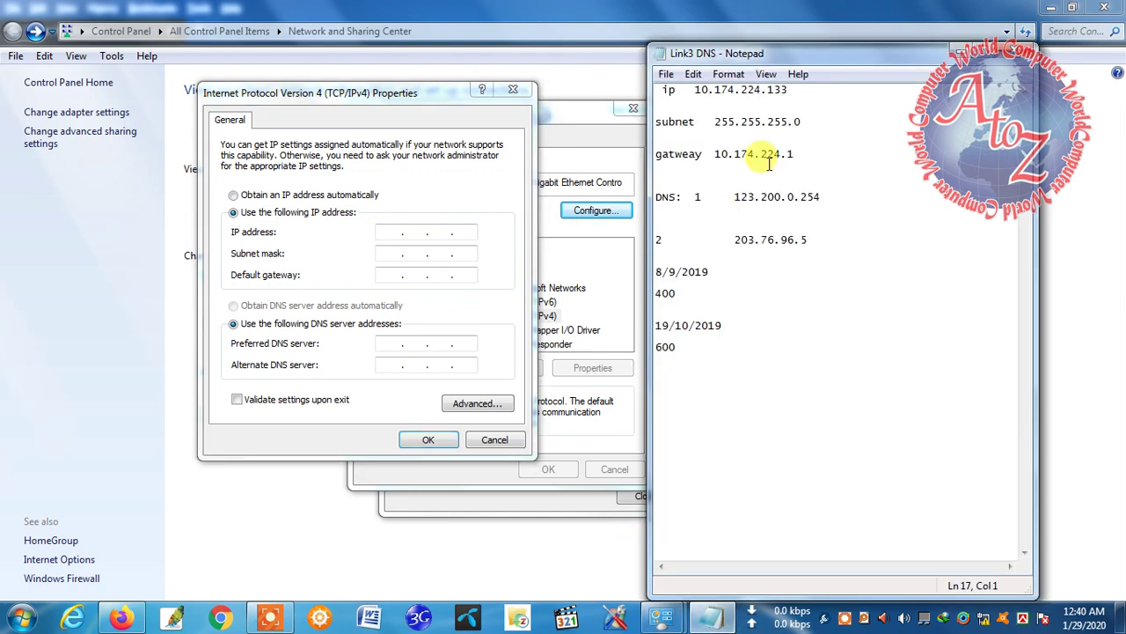
drag(843, 62, 821, 168)
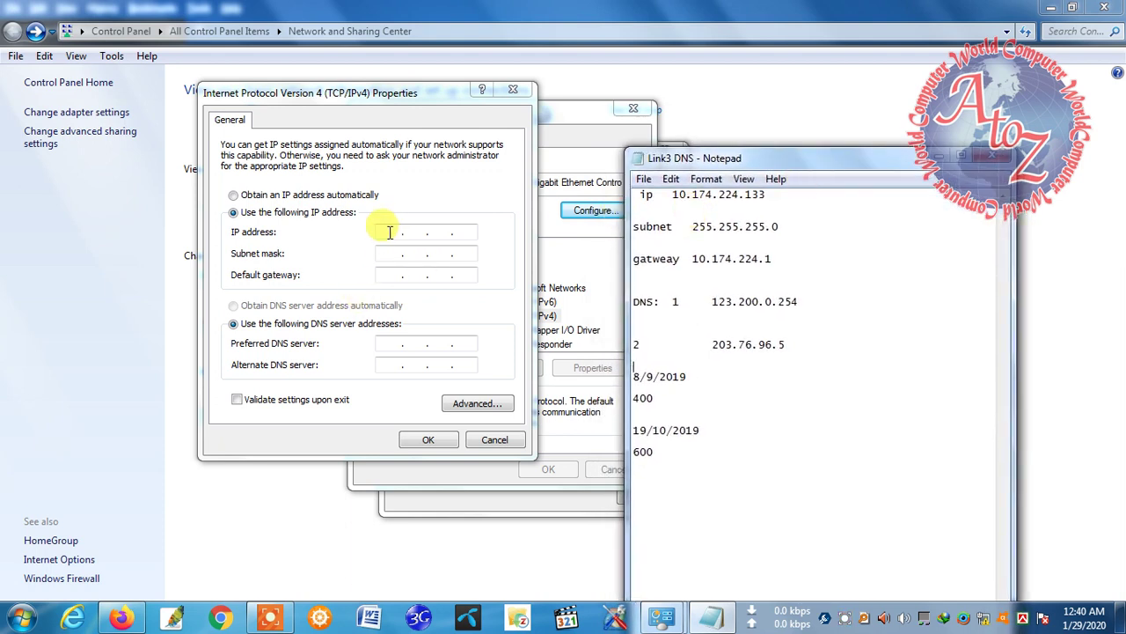
click(390, 232)
drag(722, 163, 840, 123)
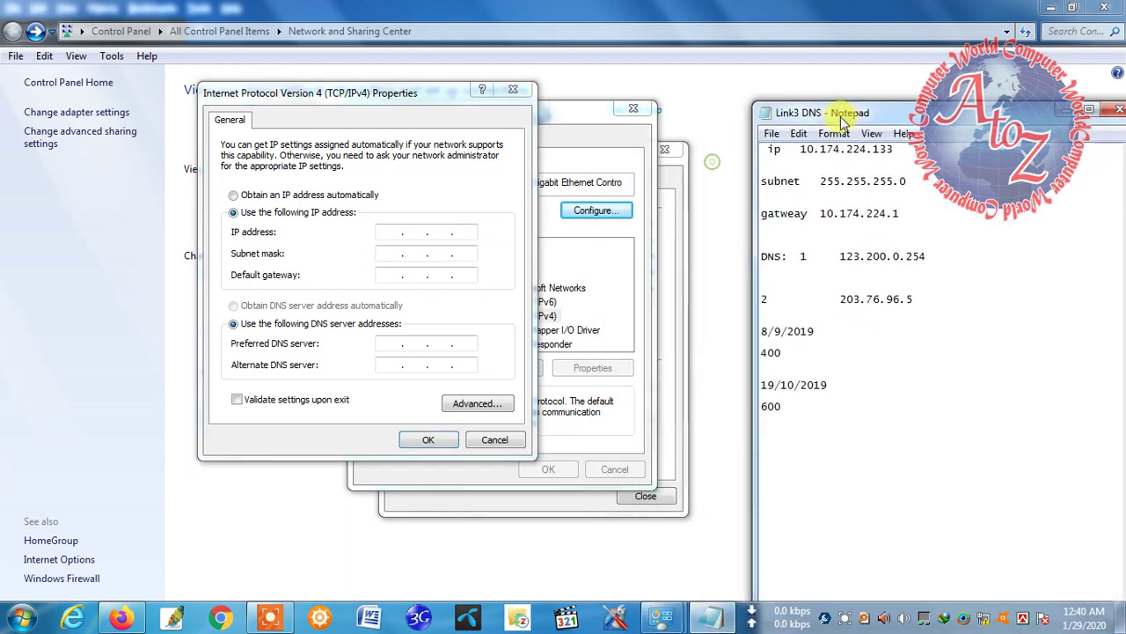
Set the IP address to 10.174.224.133 and accept 255.0.0.0 as the subnet mask.
click(387, 233)
text(10 . 174 . 224 . 133)
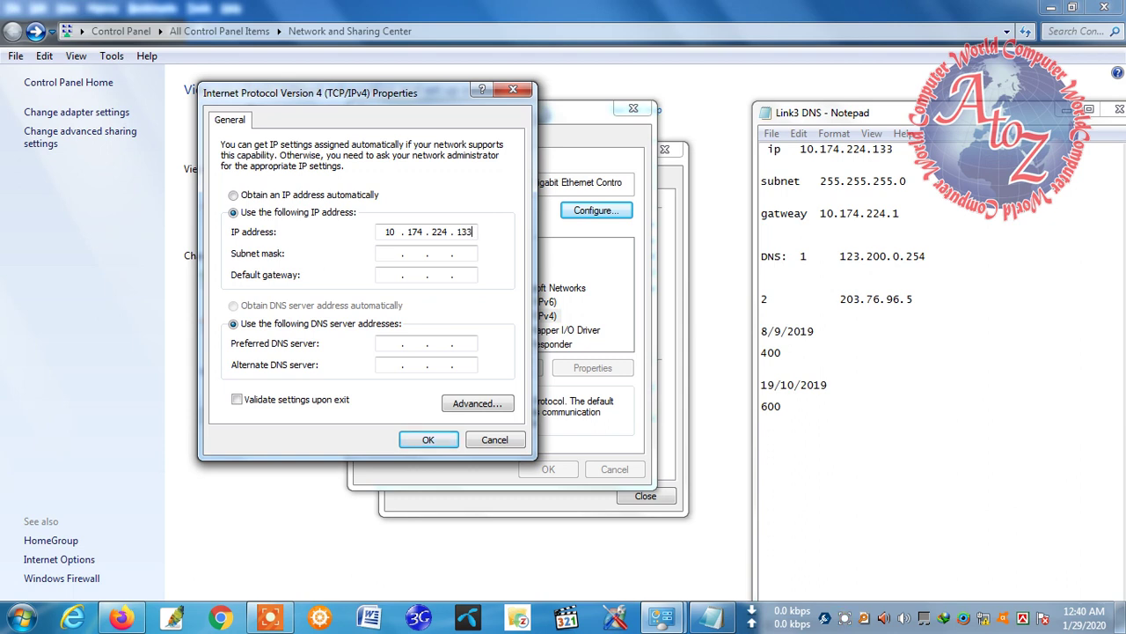
click(390, 275)
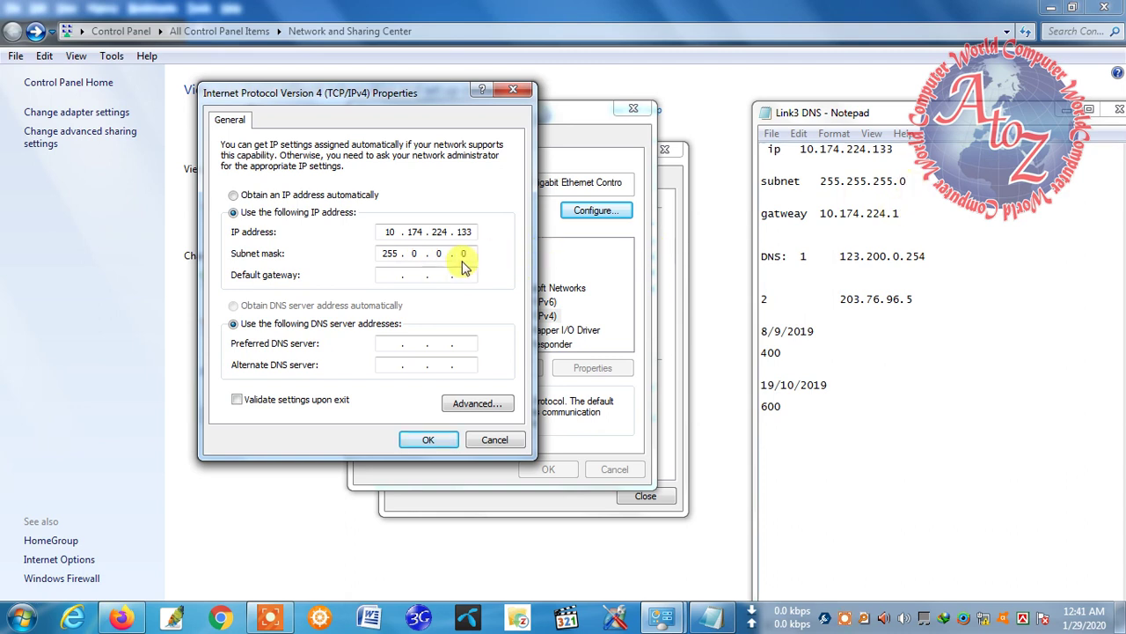
click(474, 233)
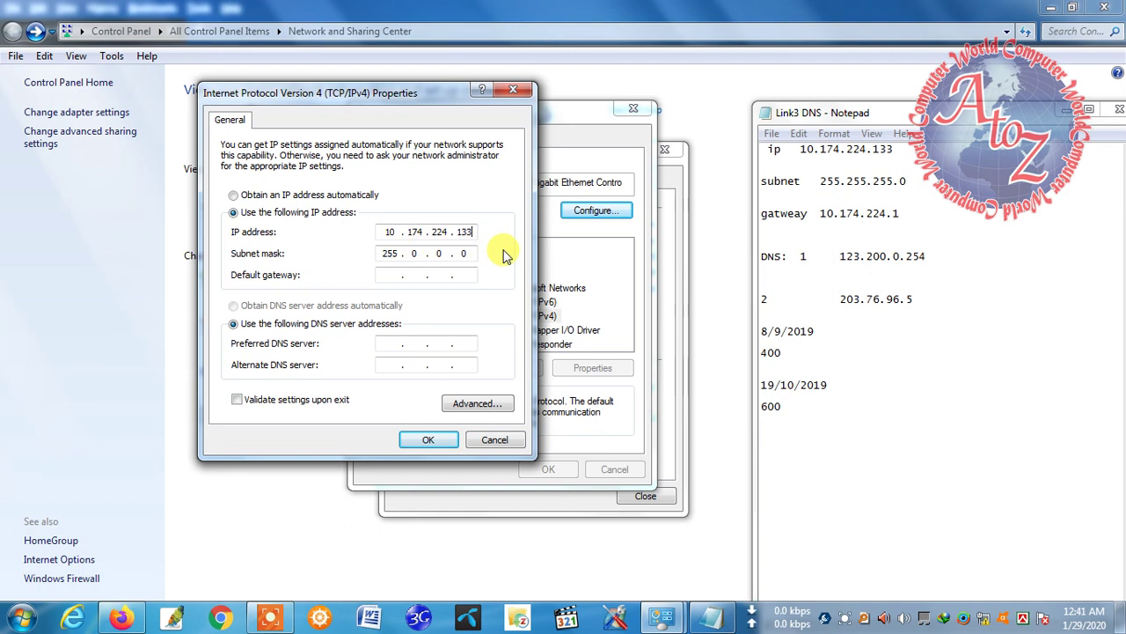
key(Right)
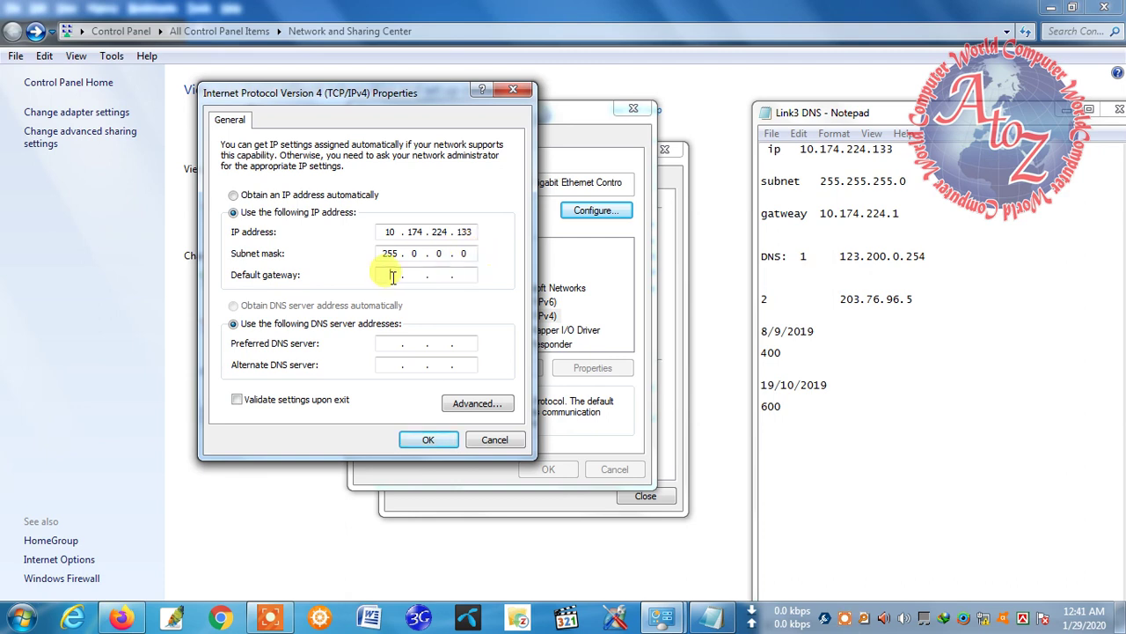
Set the default gateway to 10.174.224.1.
key(Tab)
text(1)
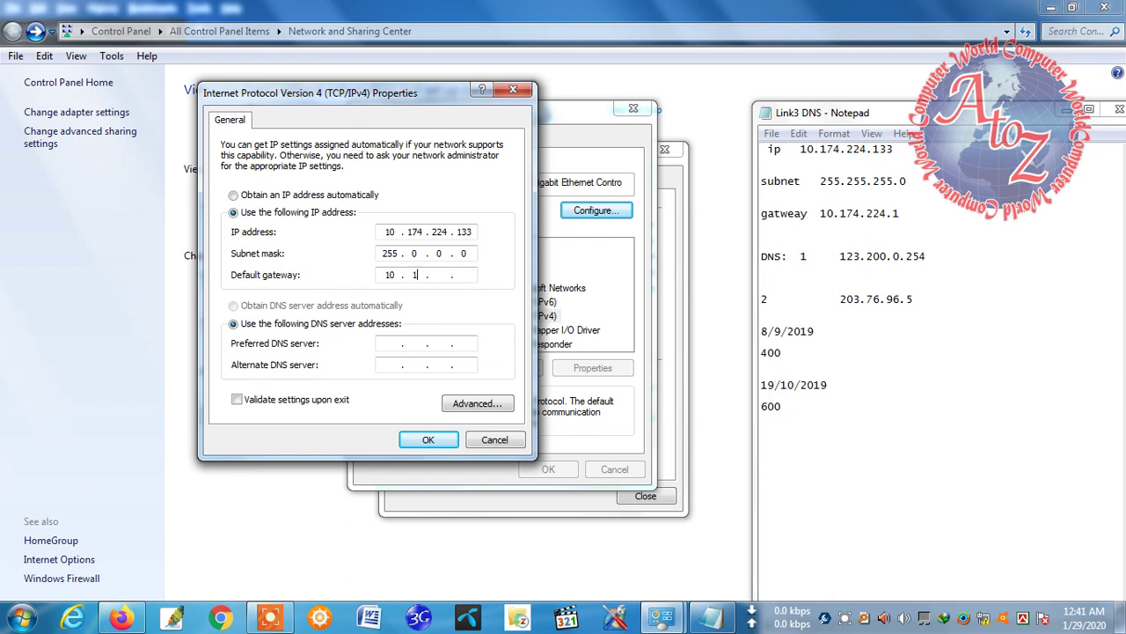
text(0 . 174 . 224 . 1)
Set the preferred DNS server to 123.200.0.254 and the alternate DNS server to 203.76.96.5.
click(397, 344)
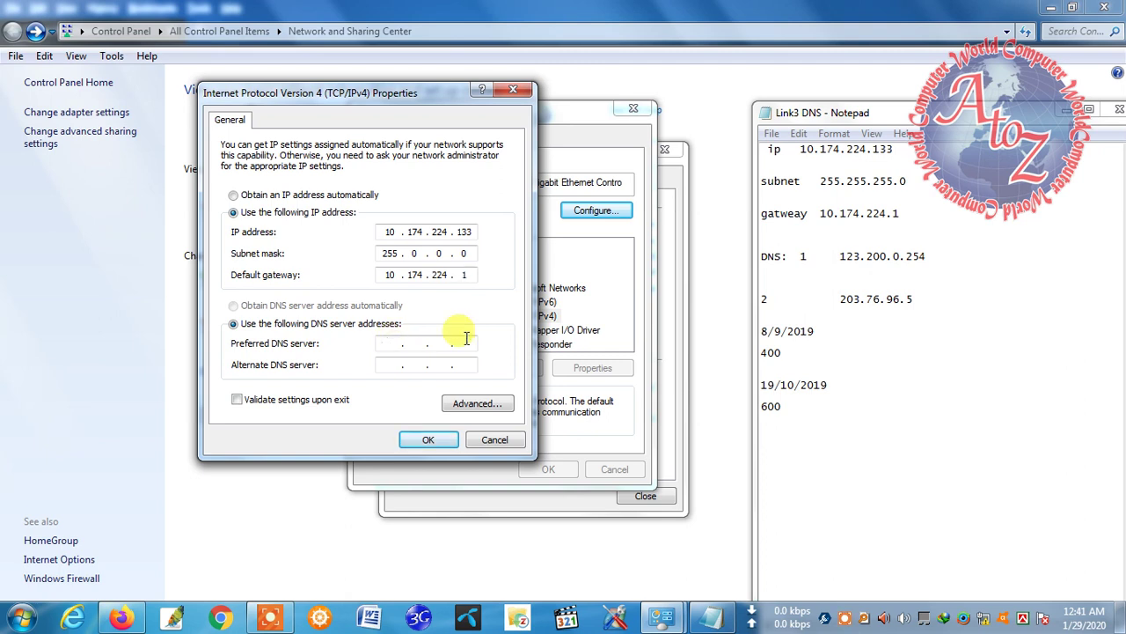
text(12 . . .)
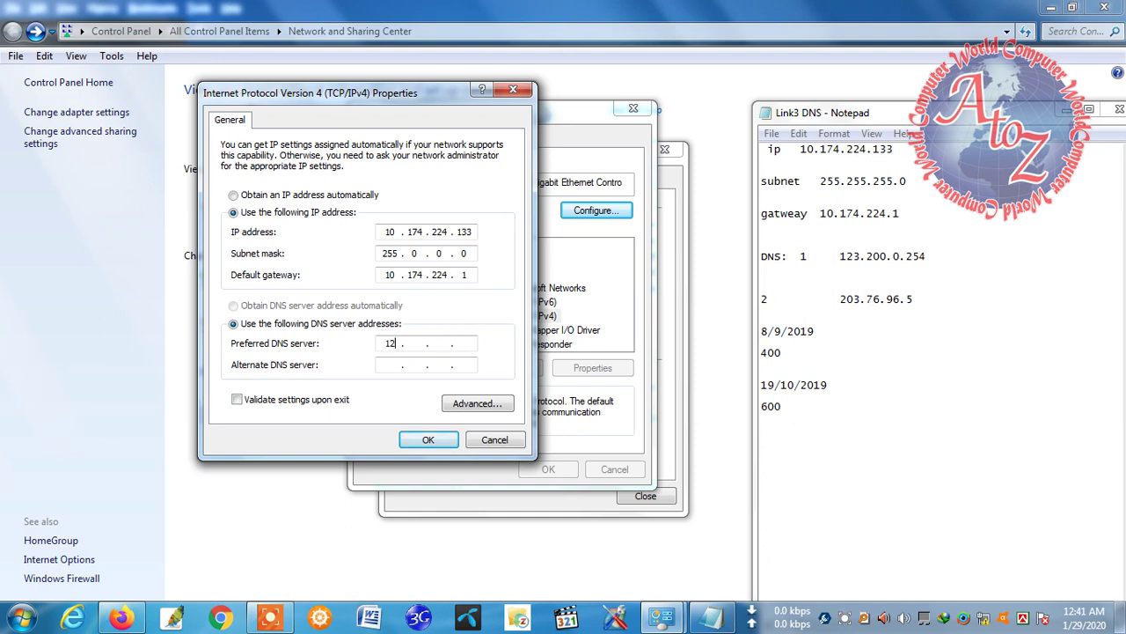
text(3 . 76 .)
text(96 . 5)
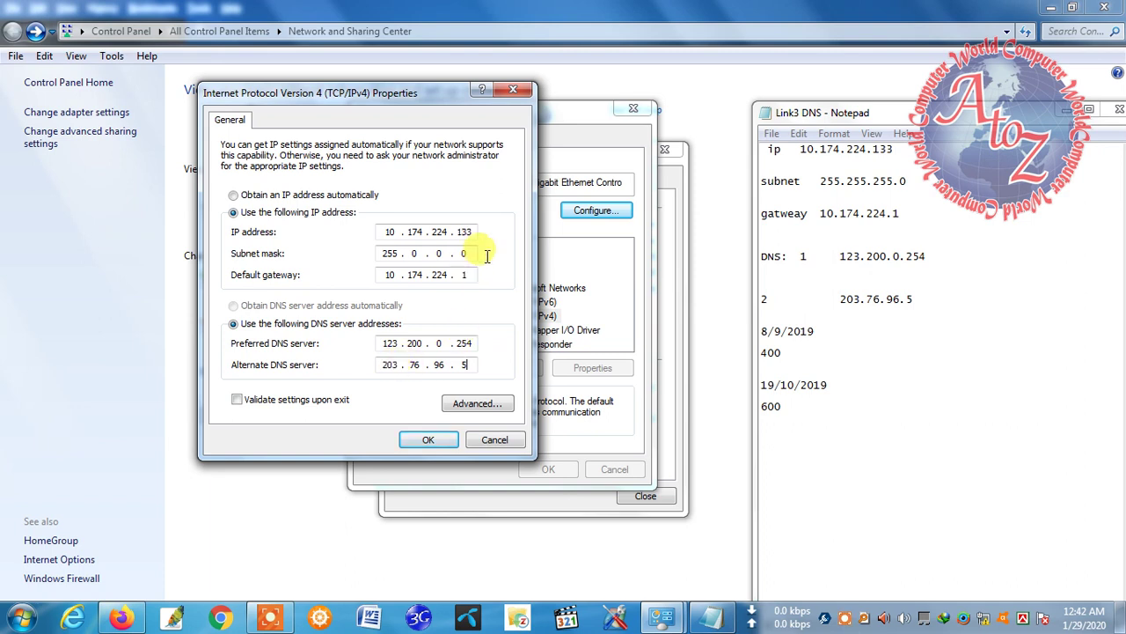
Put the Notepad notes away, confirm the IPv4 settings and close the Local Area Connection 2 properties.
drag(1070, 112, 1056, 130)
click(1056, 132)
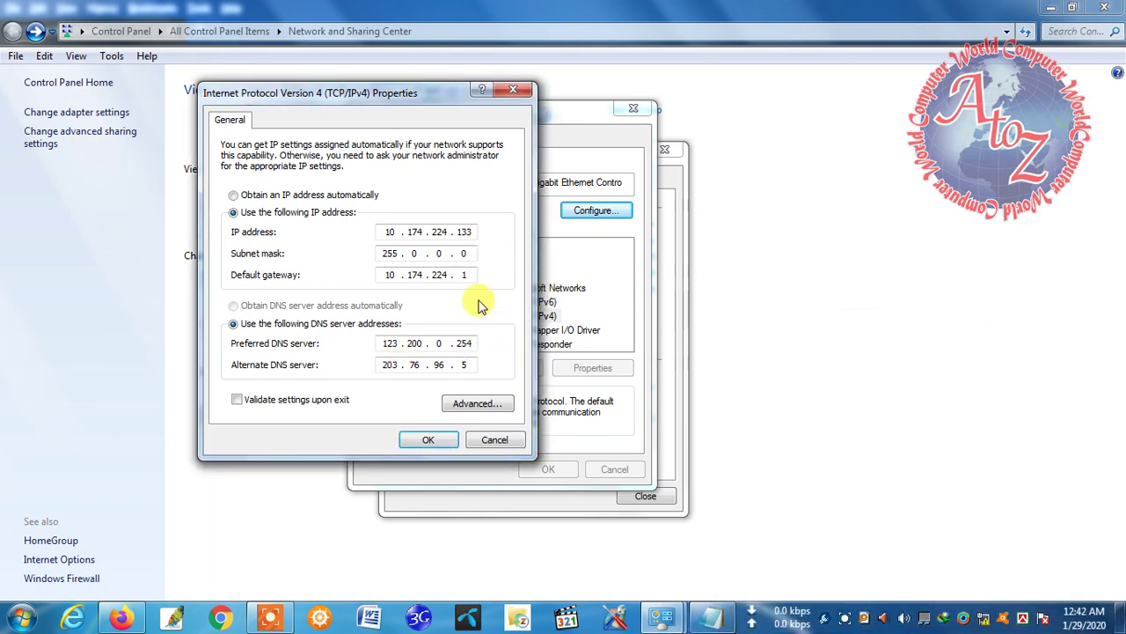
click(429, 439)
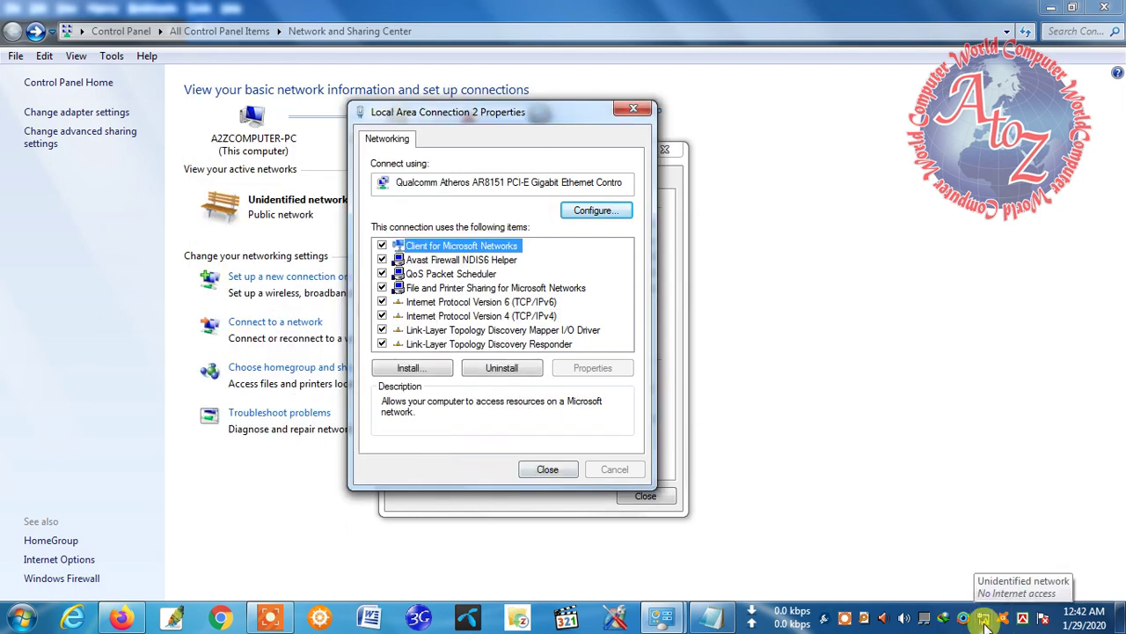
click(548, 469)
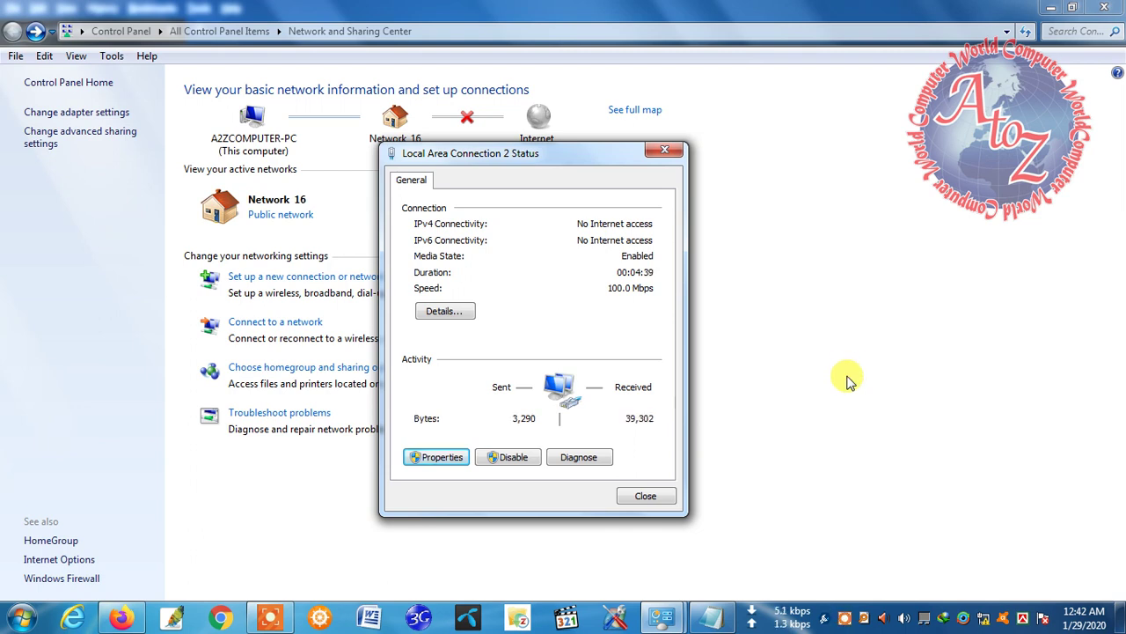
Examine the network connection details of Local Area Connection 2, including its IPv4 address, gateway and DNS servers.
click(444, 310)
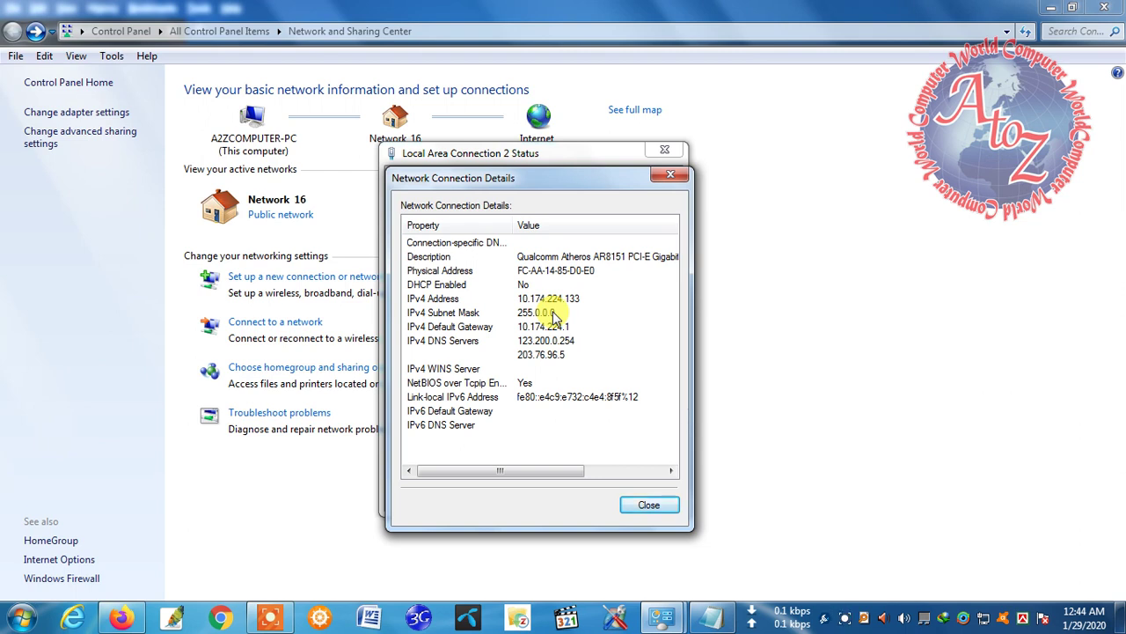
click(648, 504)
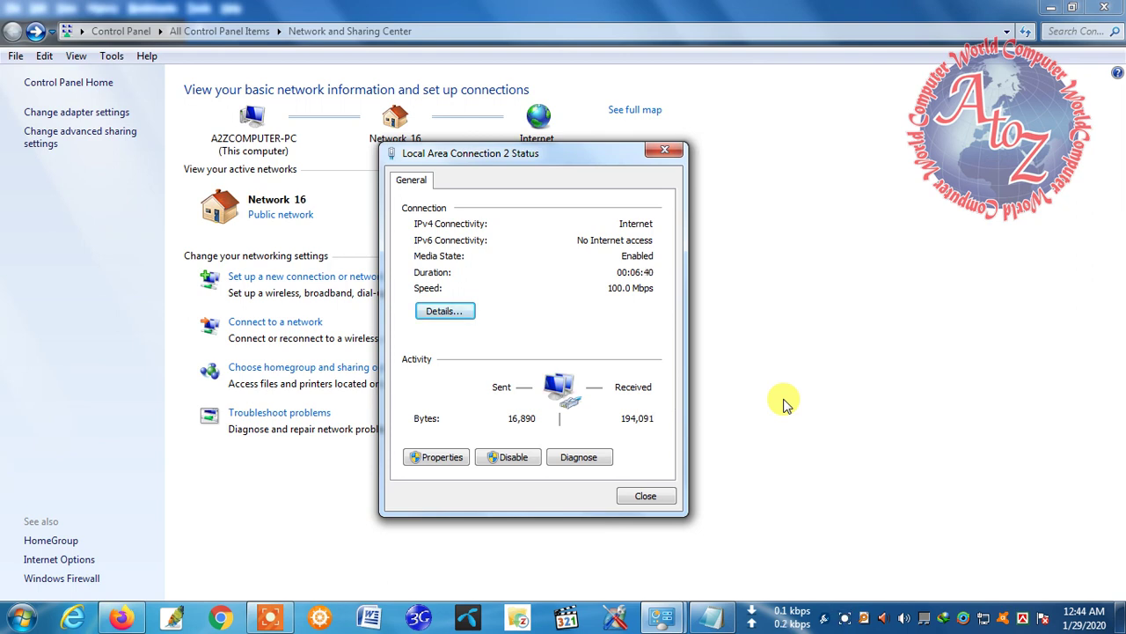
Switch to Firefox and load the Google home page again to test internet access with the manual IPv4 settings.
click(122, 619)
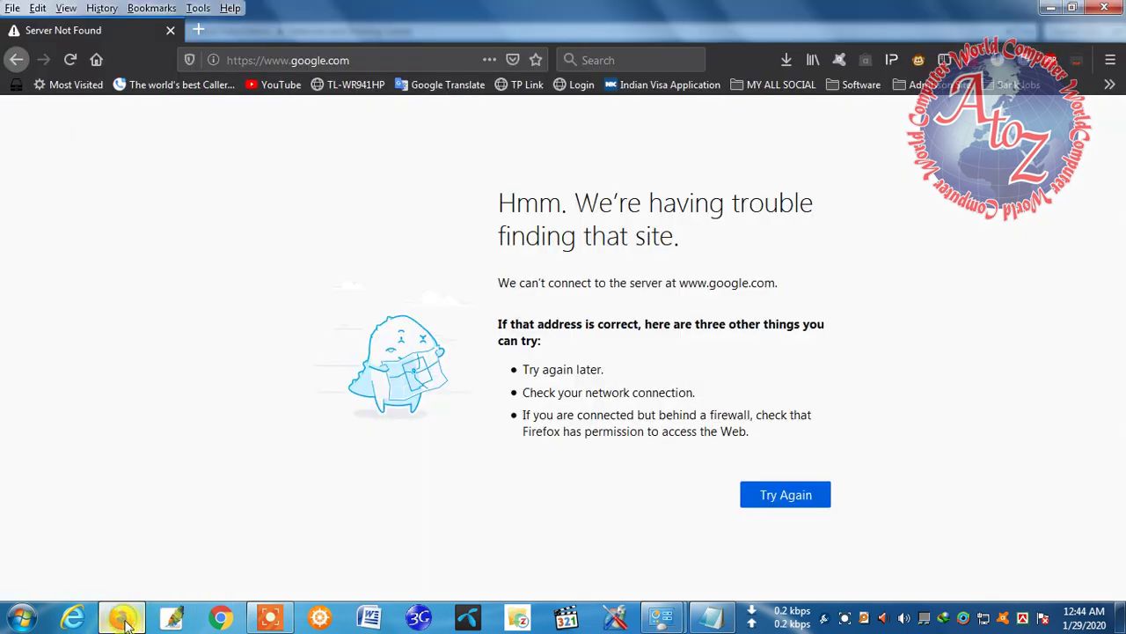
click(97, 62)
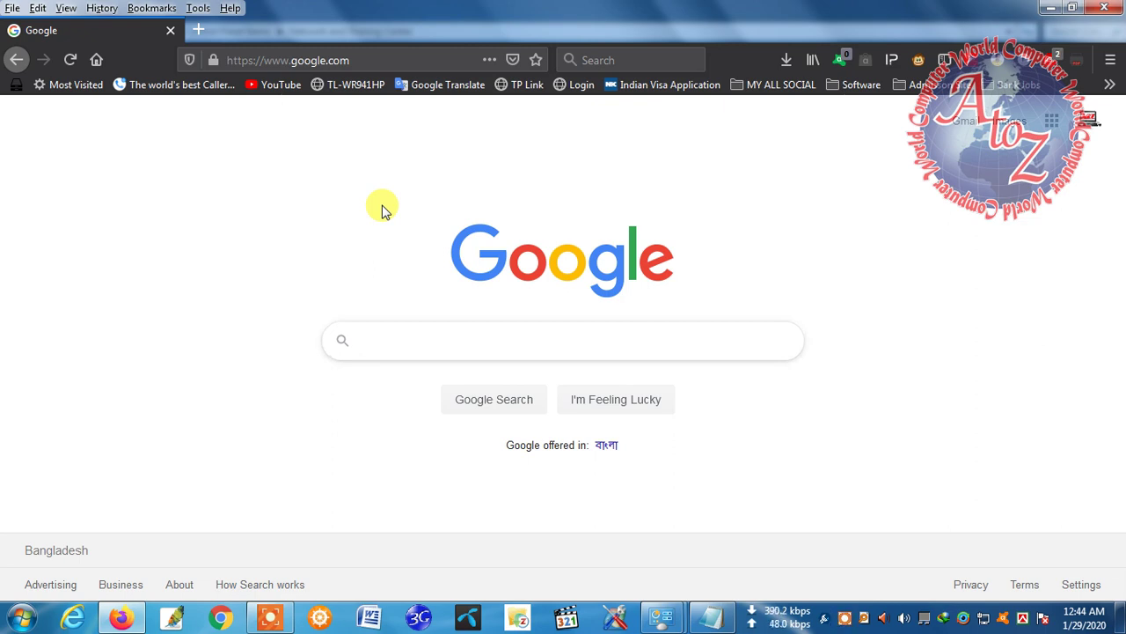
key(F5)
click(1110, 85)
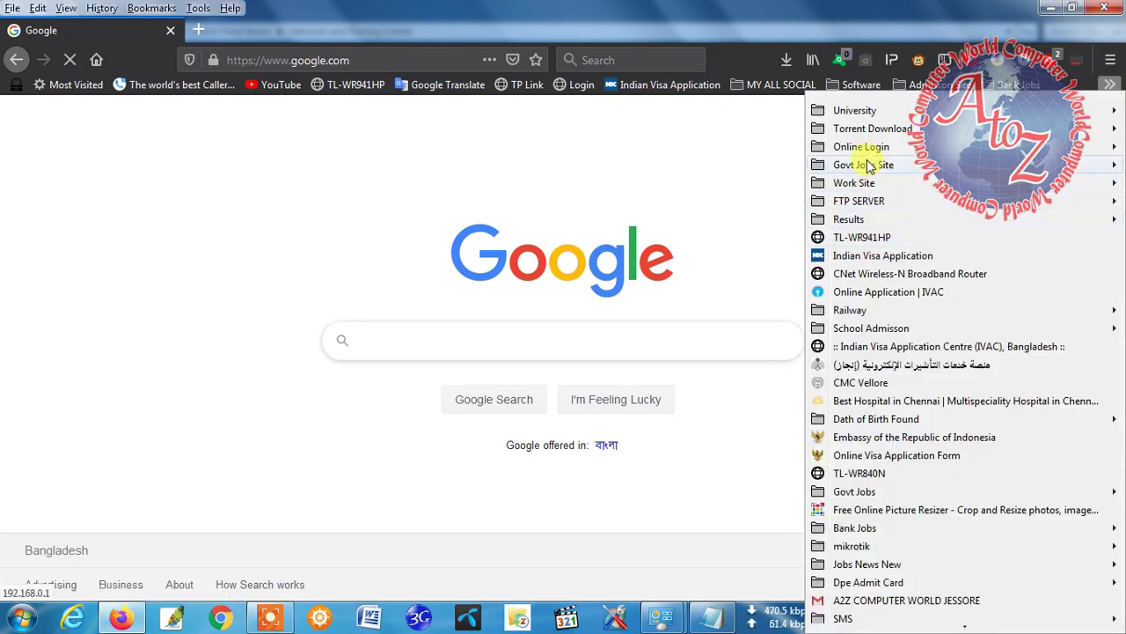
mouse_move(872, 149)
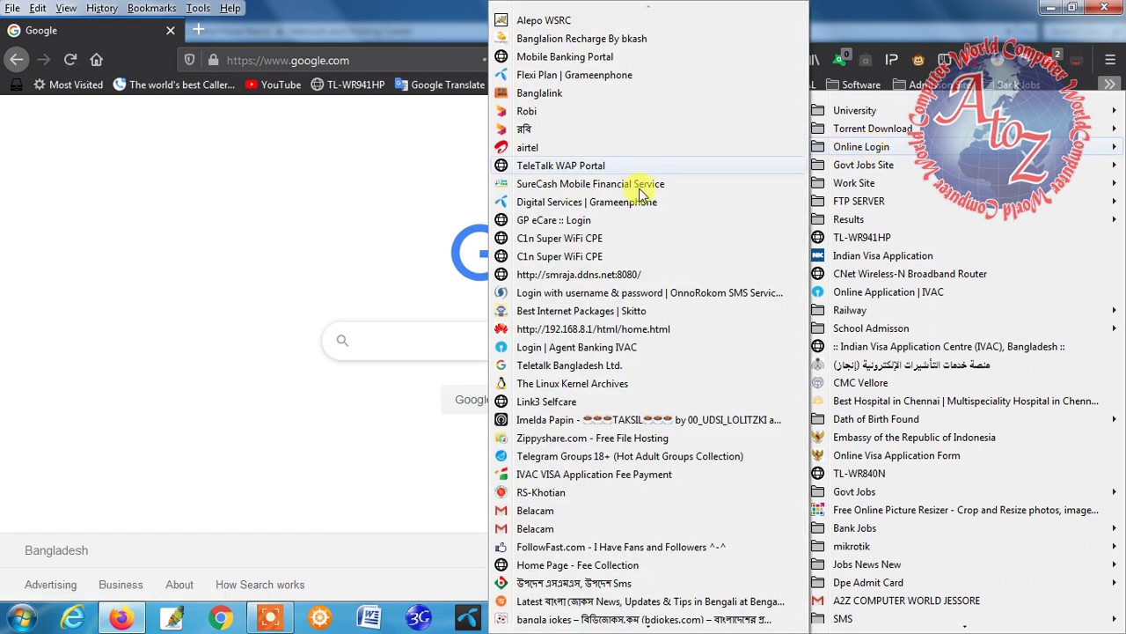
click(549, 275)
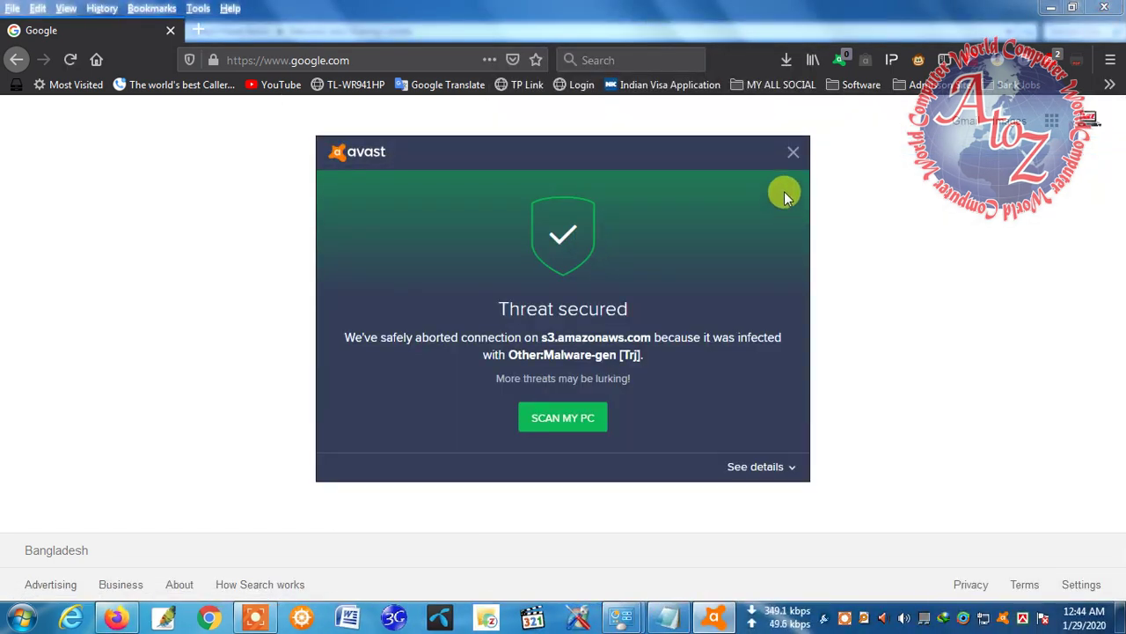
Dismiss the Avast threat notice and open the Link3 Selfcare page from the Online Login bookmarks folder.
click(792, 155)
click(1110, 85)
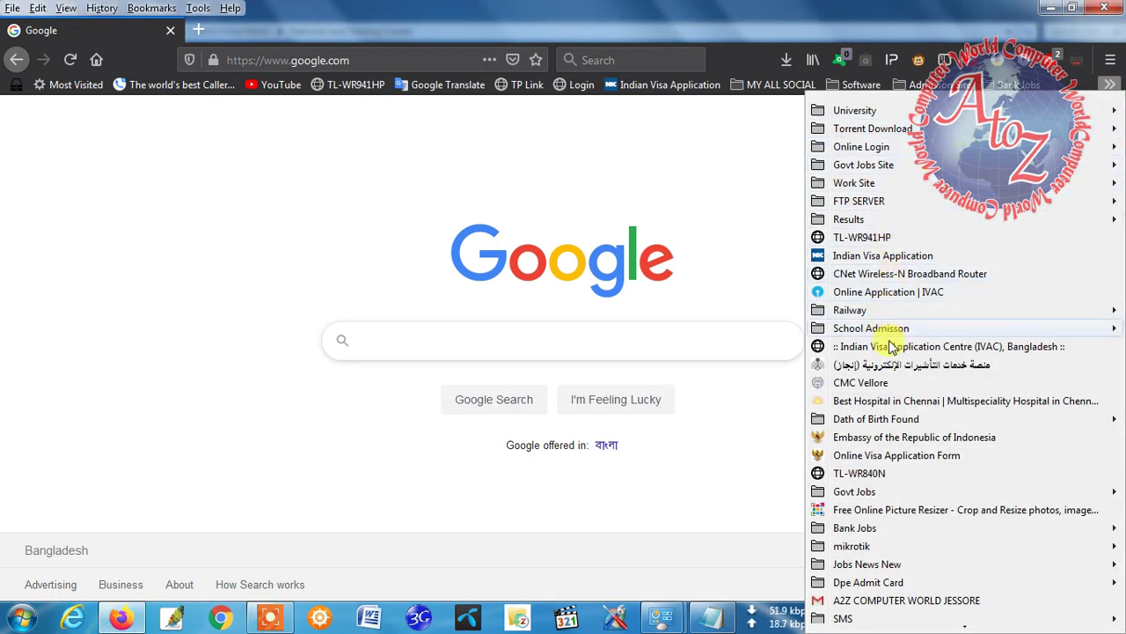
mouse_move(848, 146)
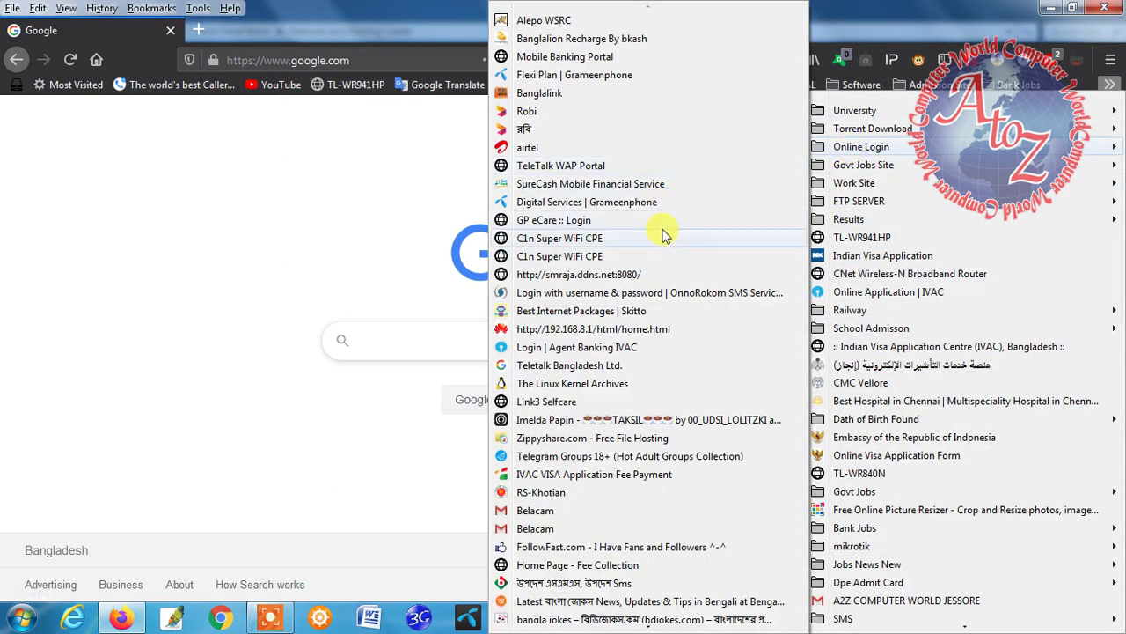
click(547, 401)
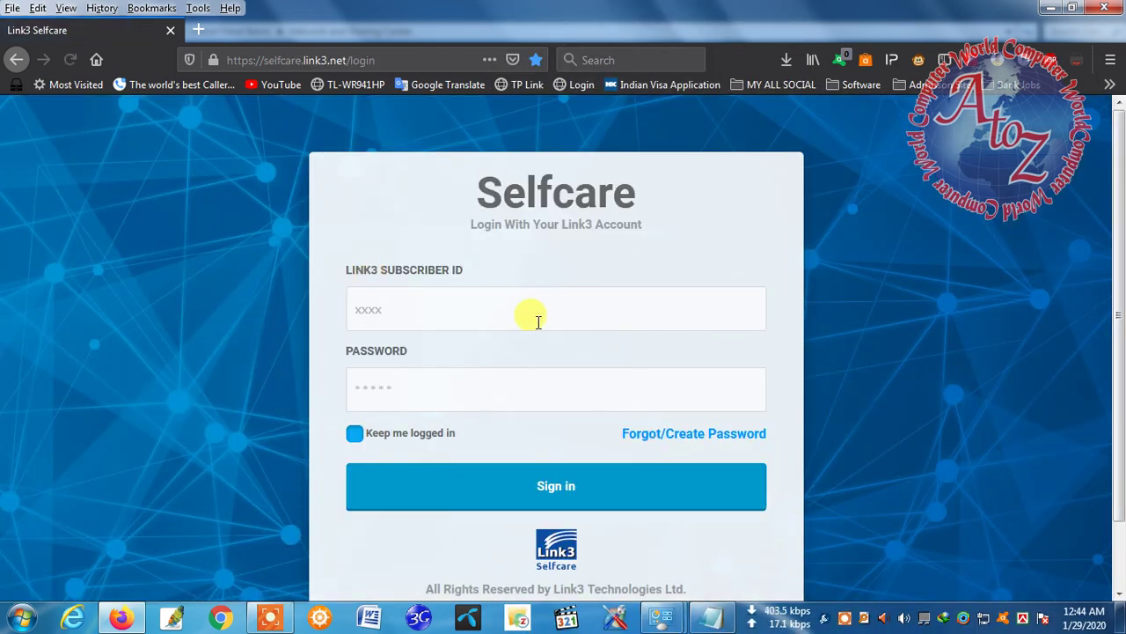
Fill in the Link3 subscriber ID and account password, enable Keep me logged in, and sign in to Selfcare.
click(452, 308)
click(396, 388)
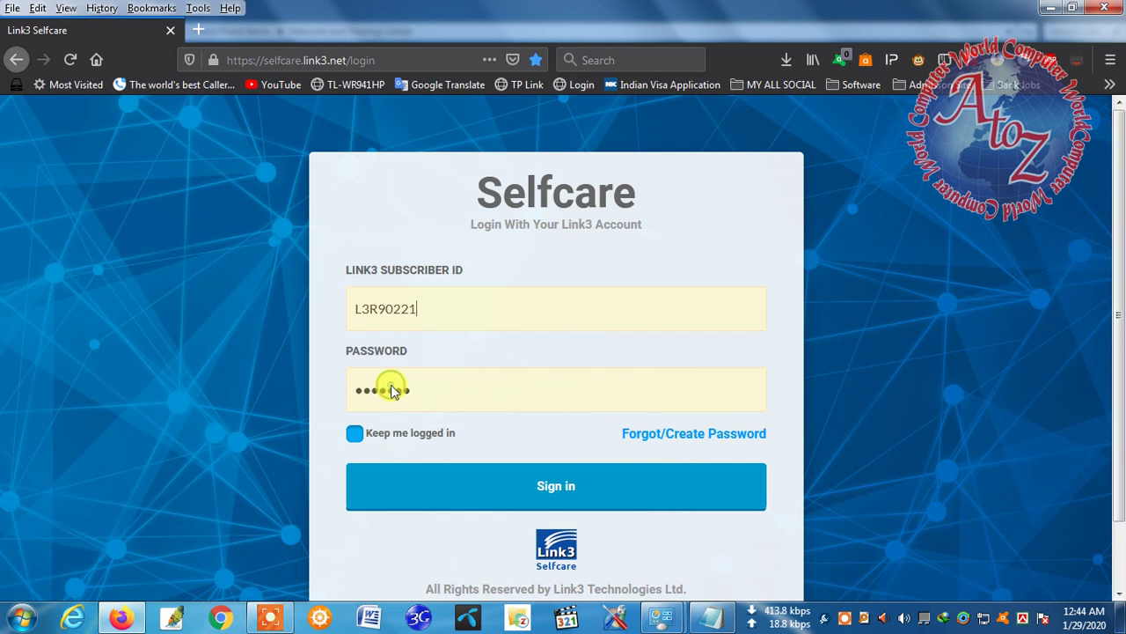
click(353, 433)
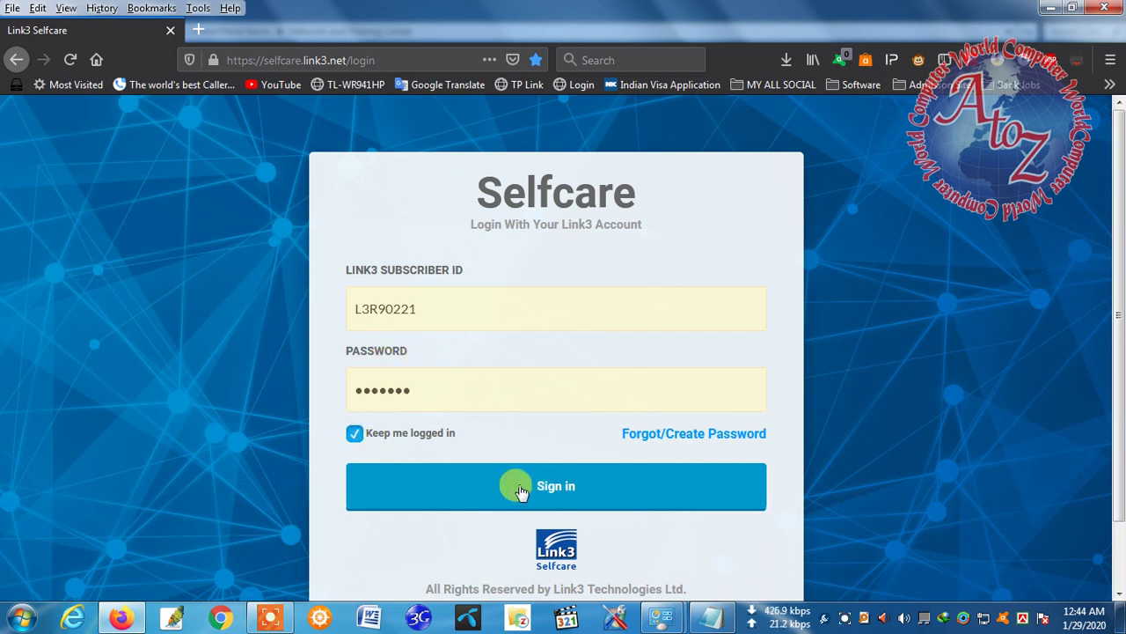
click(517, 485)
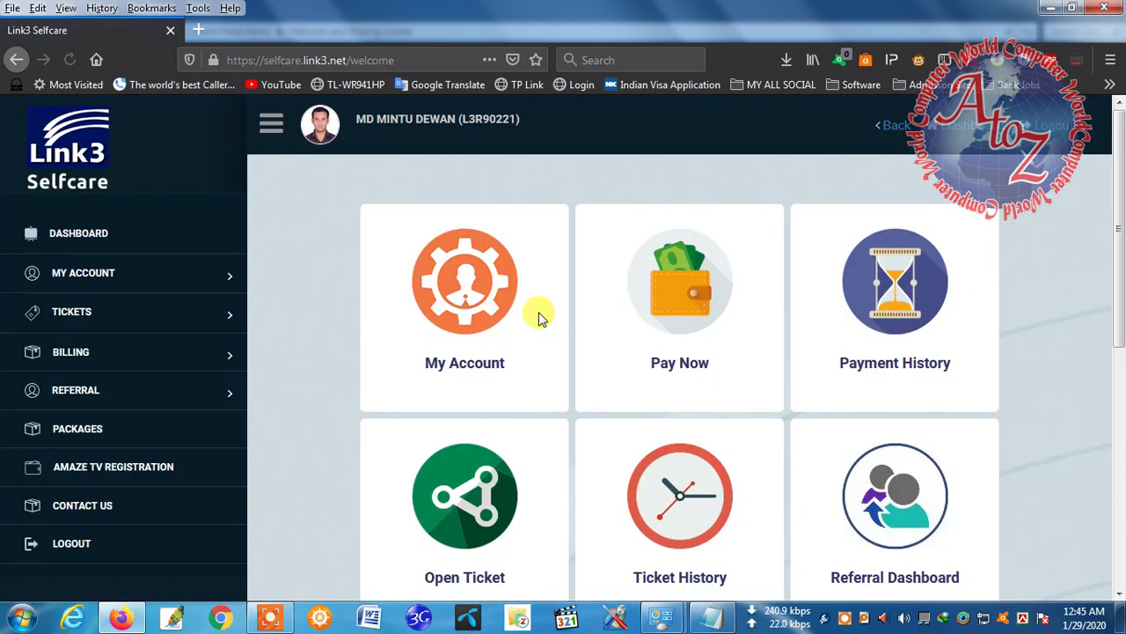
Open the new ticket form from the Link3 Selfcare dashboard.
scroll(540, 305, down, 2)
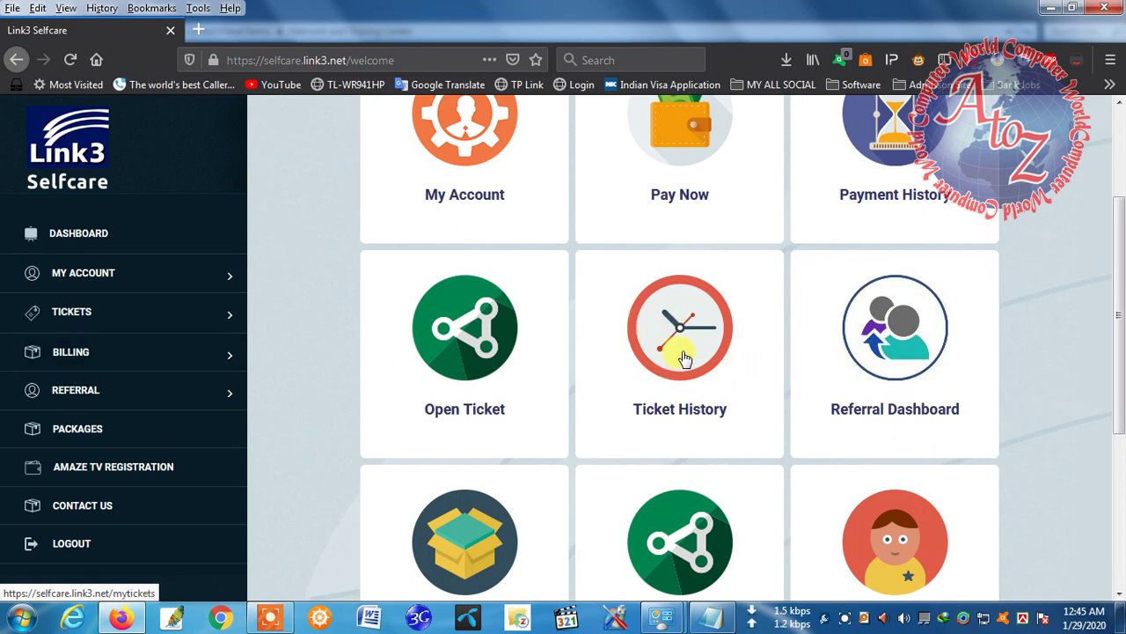
click(457, 330)
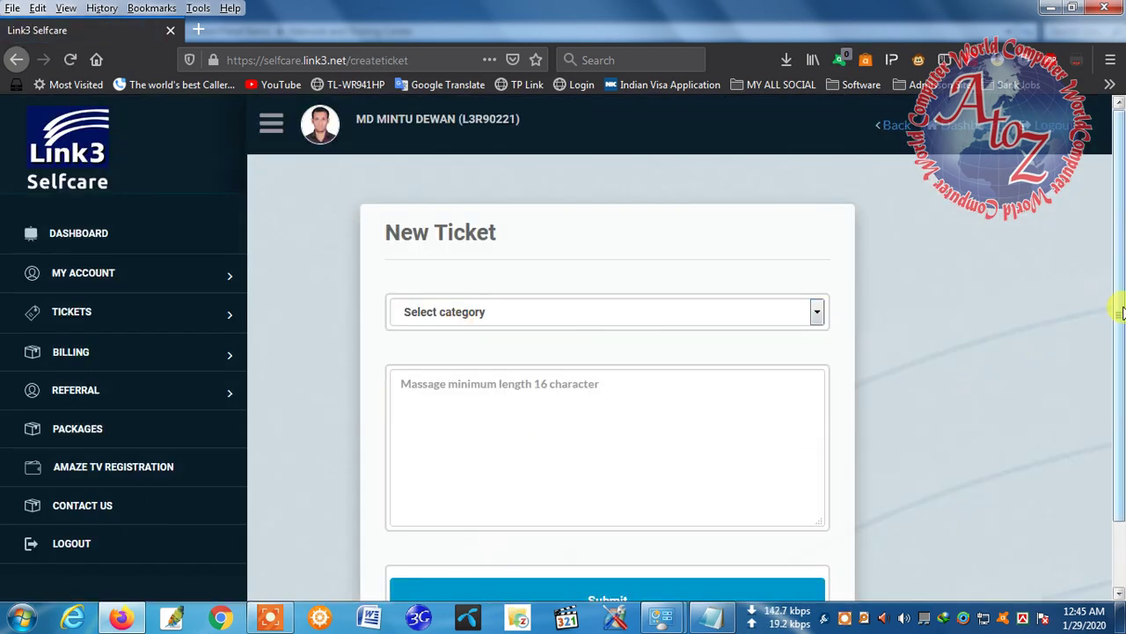
Examine the category options of the new ticket form, choose Others, and go to the message field.
drag(1114, 303, 1116, 368)
click(638, 255)
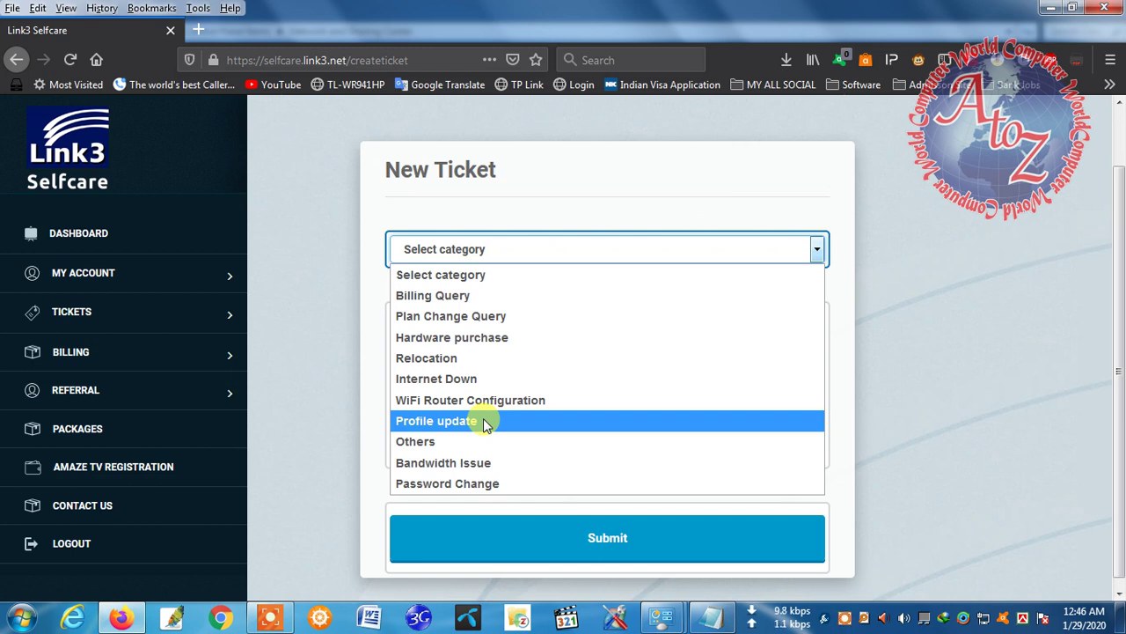
key(Escape)
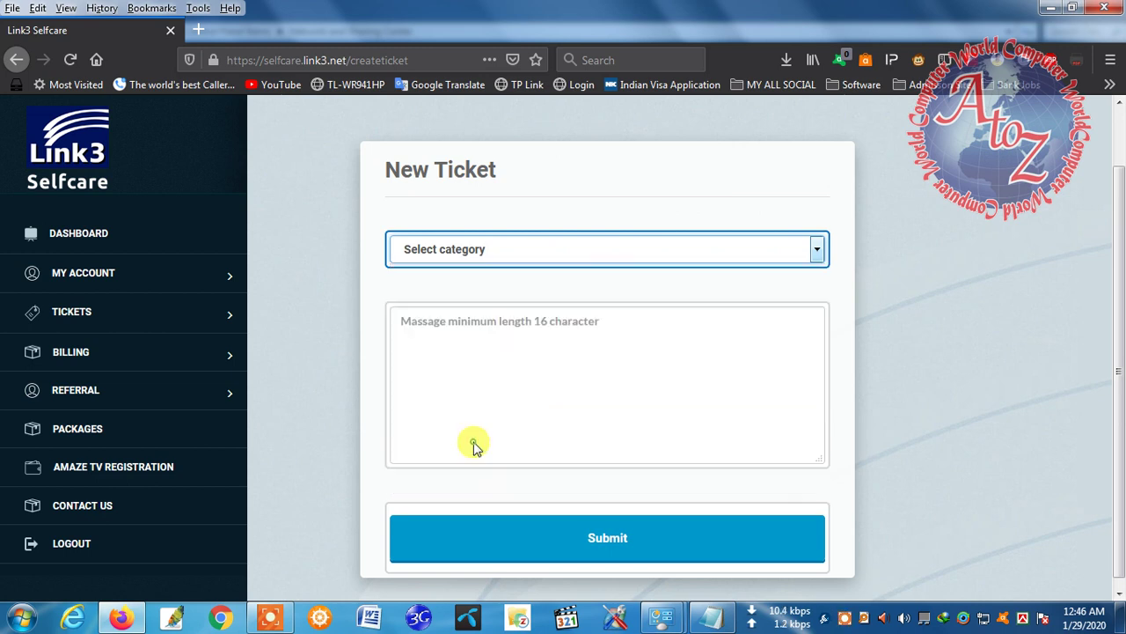
click(478, 353)
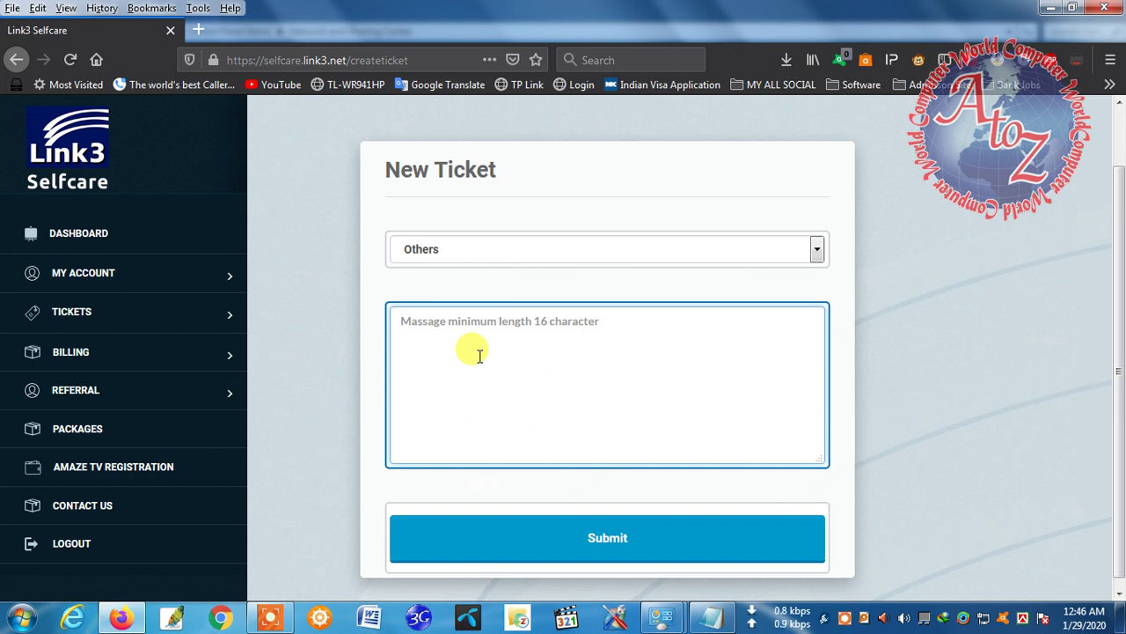
scroll(480, 356, down, 1)
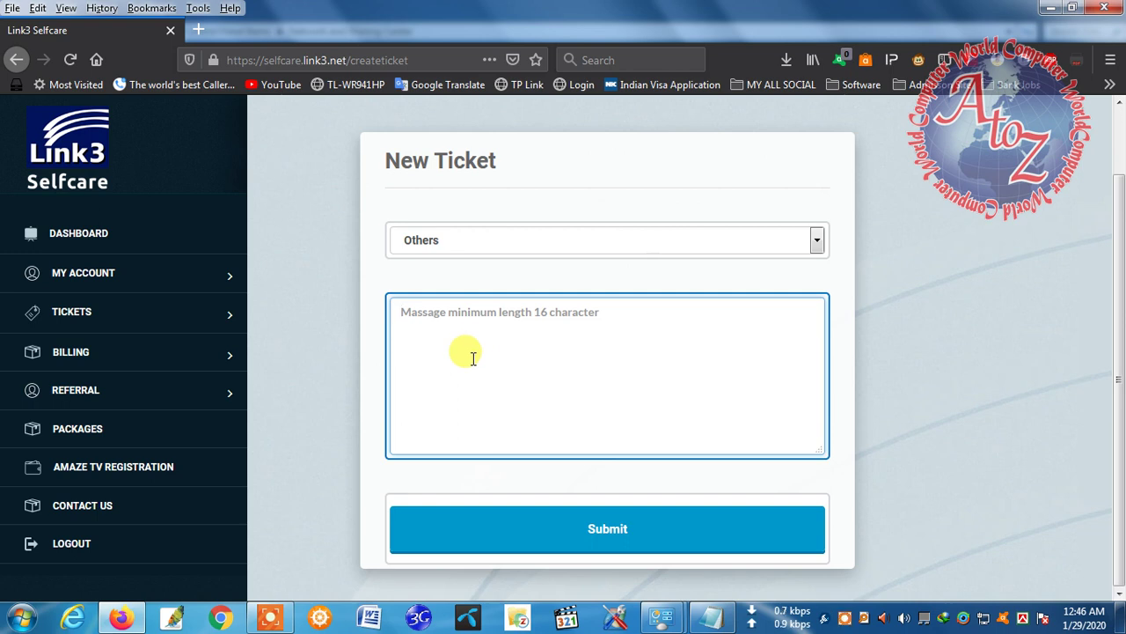
click(352, 386)
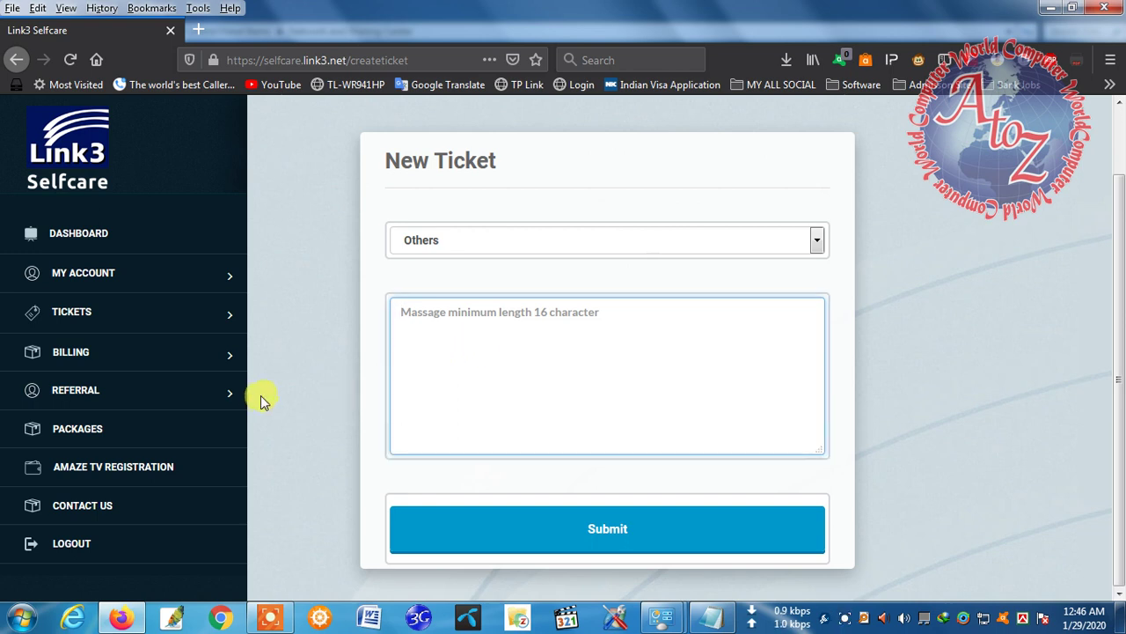
Open the Ticket History page and examine the categories and statuses of the past tickets.
click(227, 319)
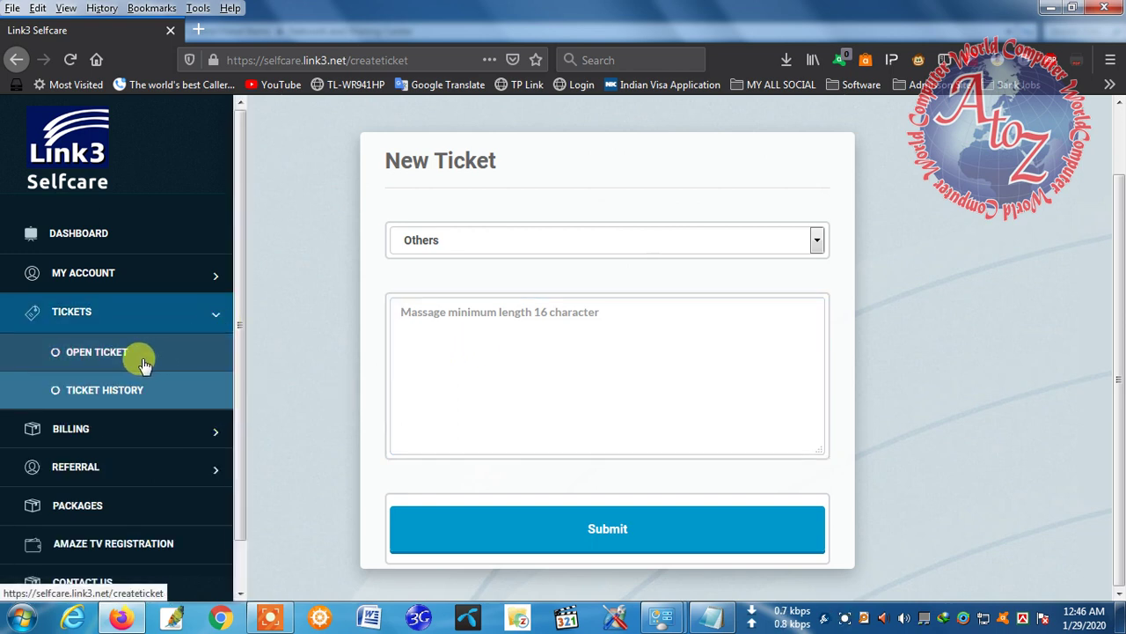
click(114, 394)
click(524, 395)
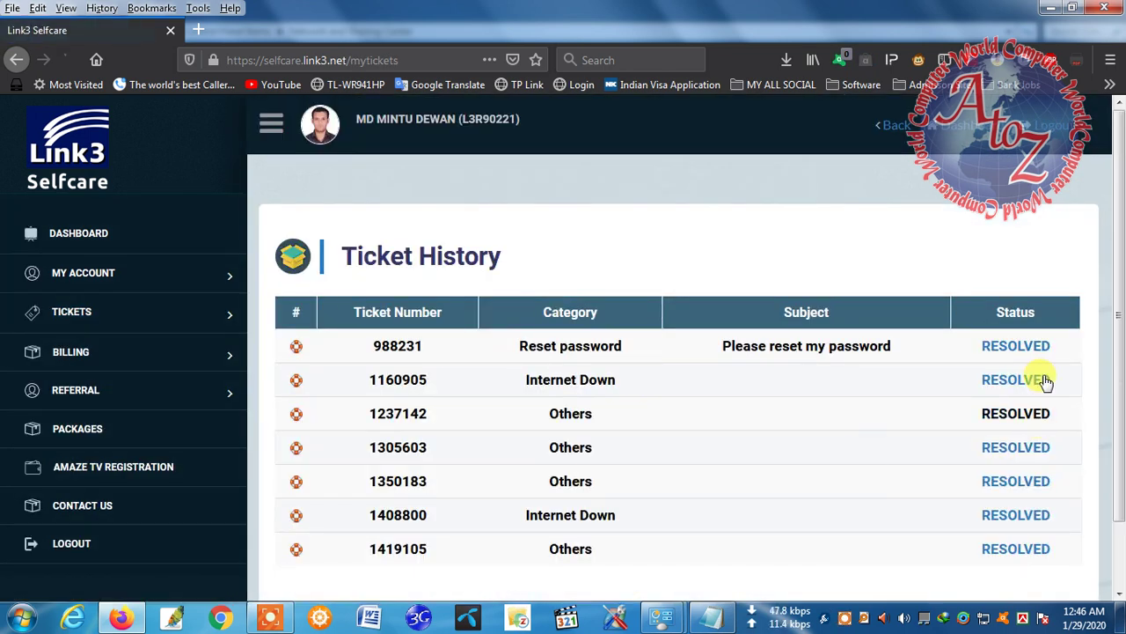
scroll(583, 361, down, 1)
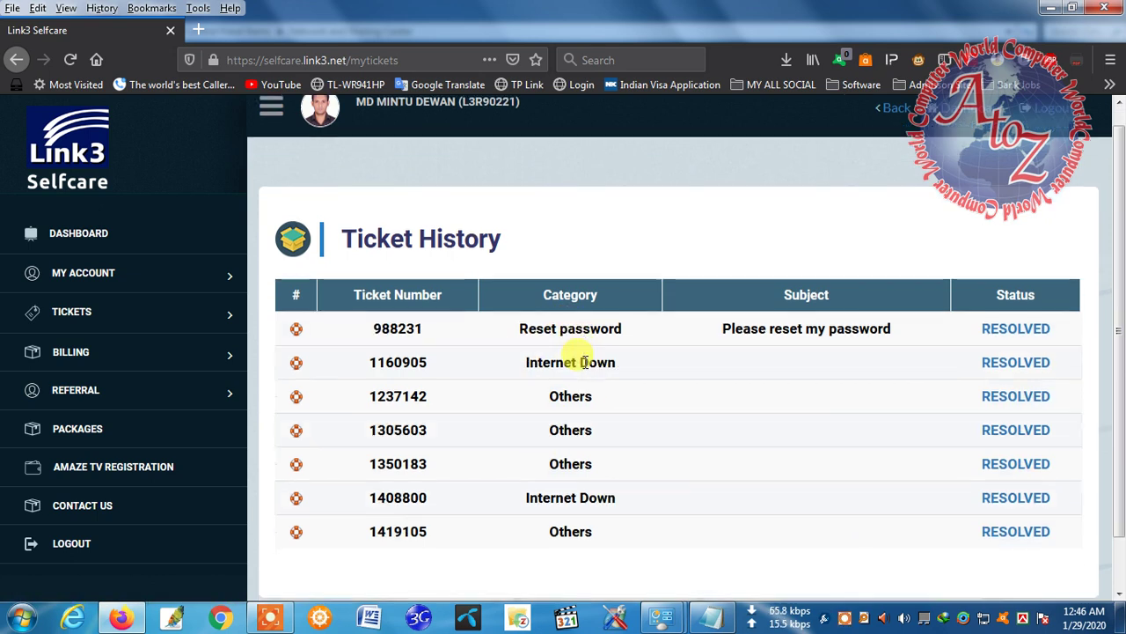
scroll(583, 362, down, 2)
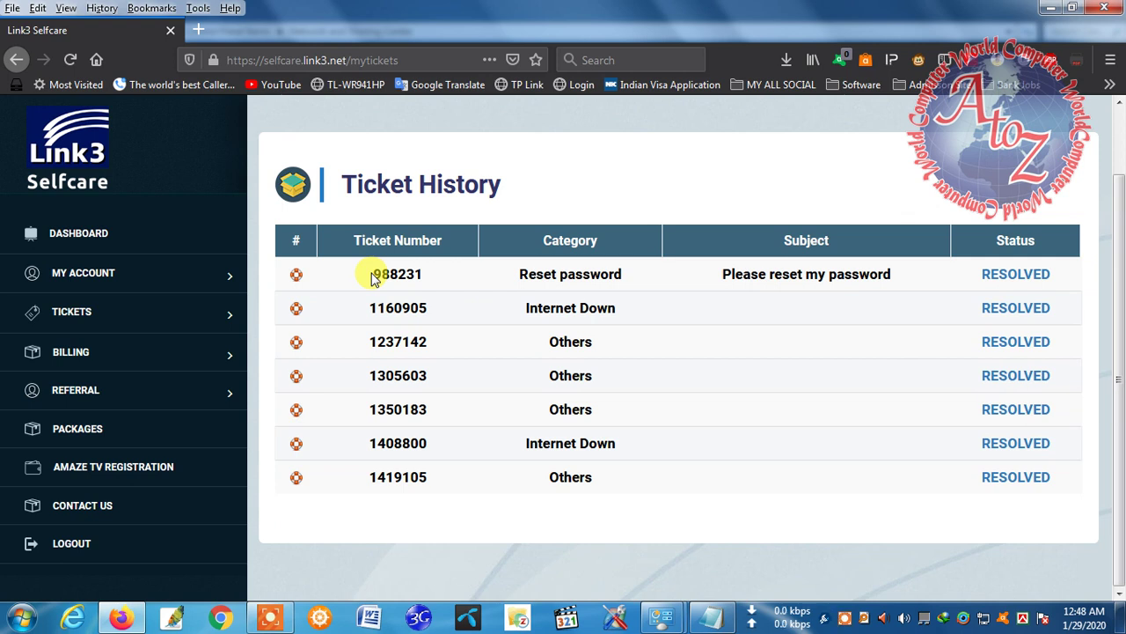
Return to the dashboard, open the My Account page, and examine the package, status, validity and balance details.
click(91, 271)
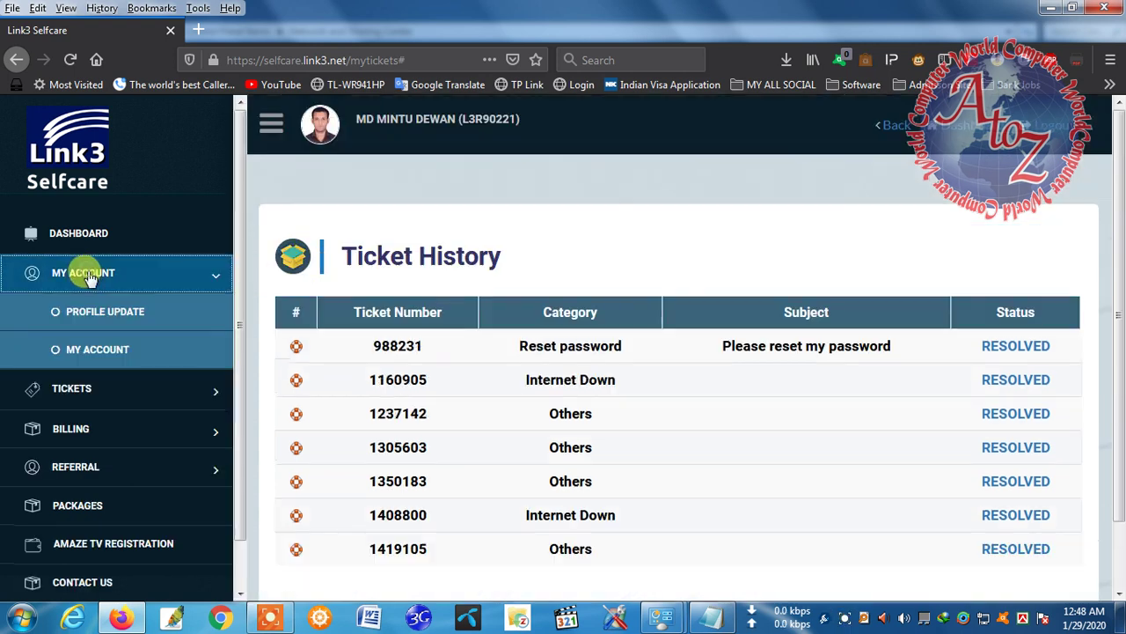
click(79, 234)
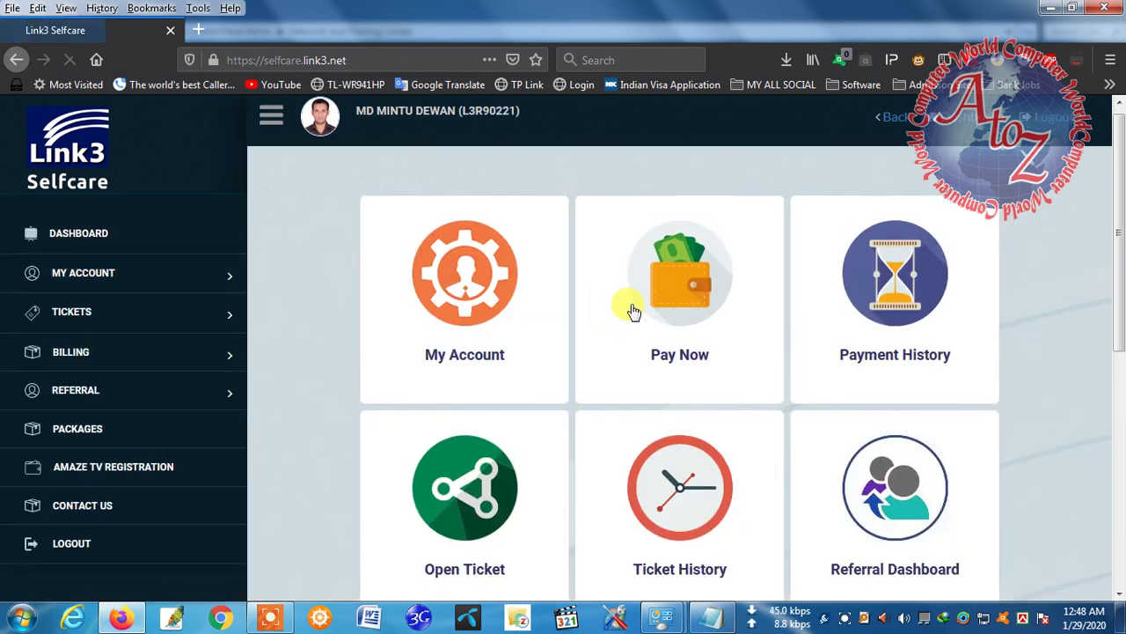
scroll(563, 281, down, 2)
click(461, 202)
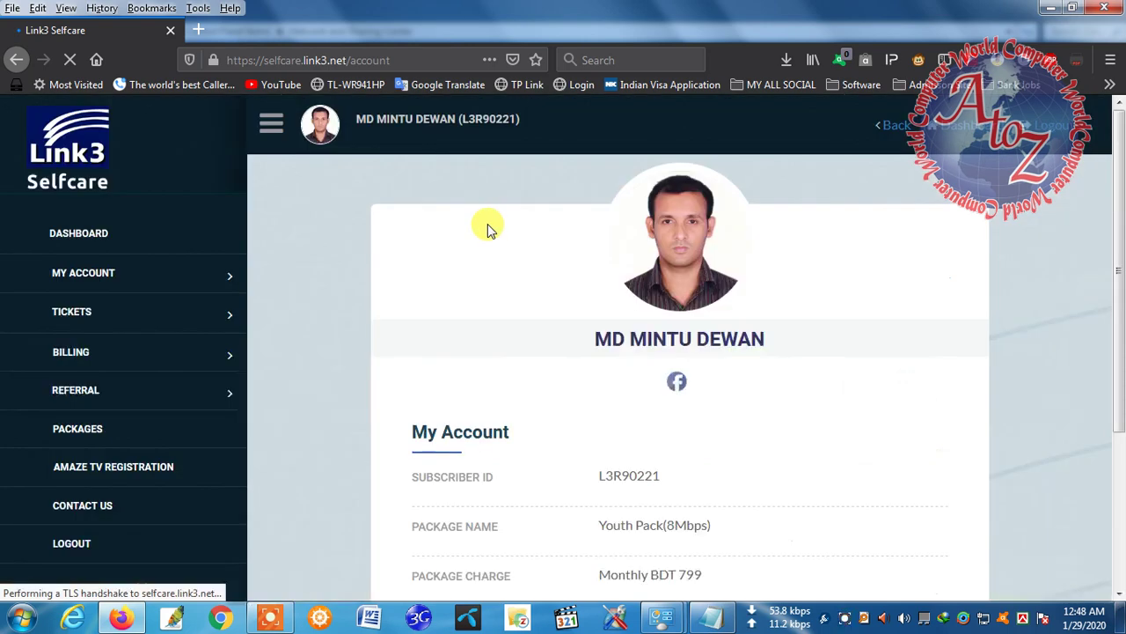
scroll(722, 296, down, 3)
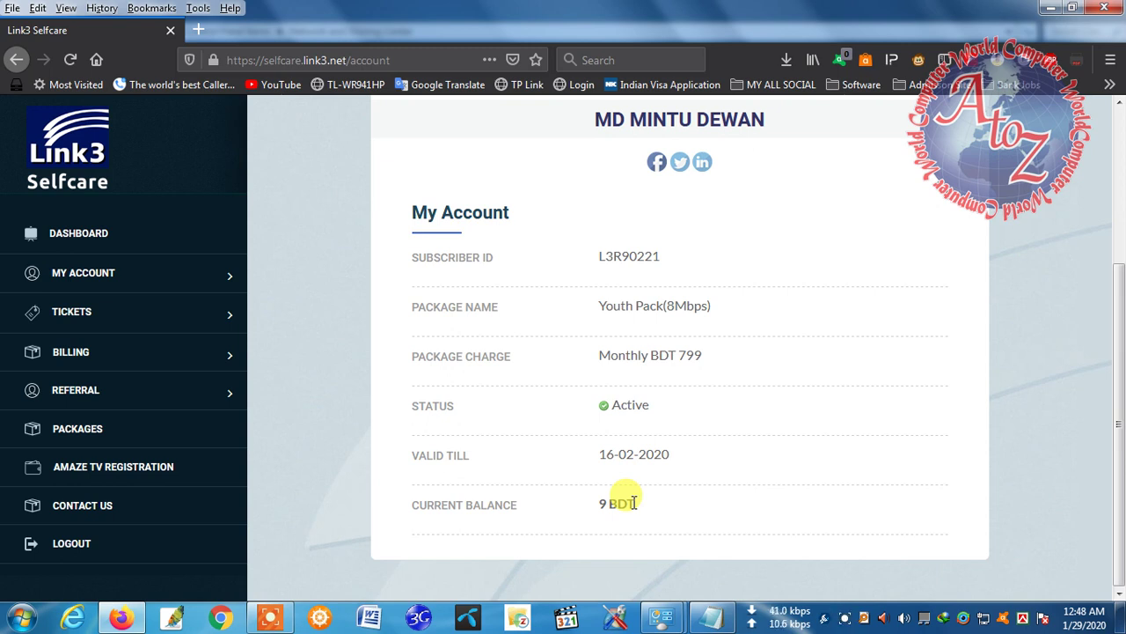
Open the Pay Bill page under Billing and look over the available payment methods.
click(165, 352)
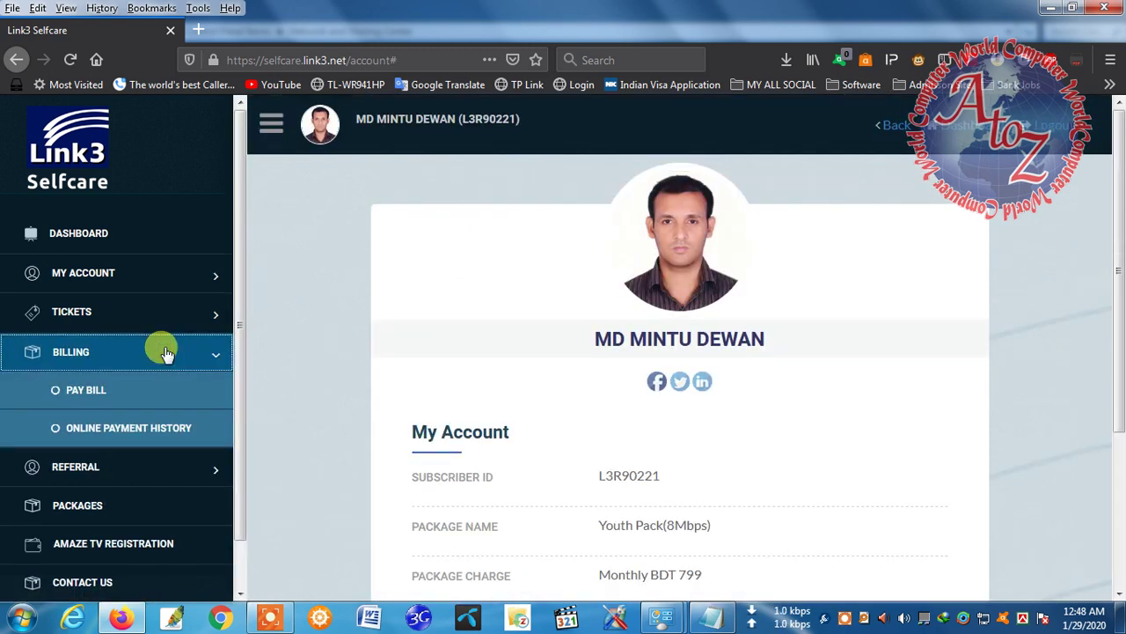
click(126, 393)
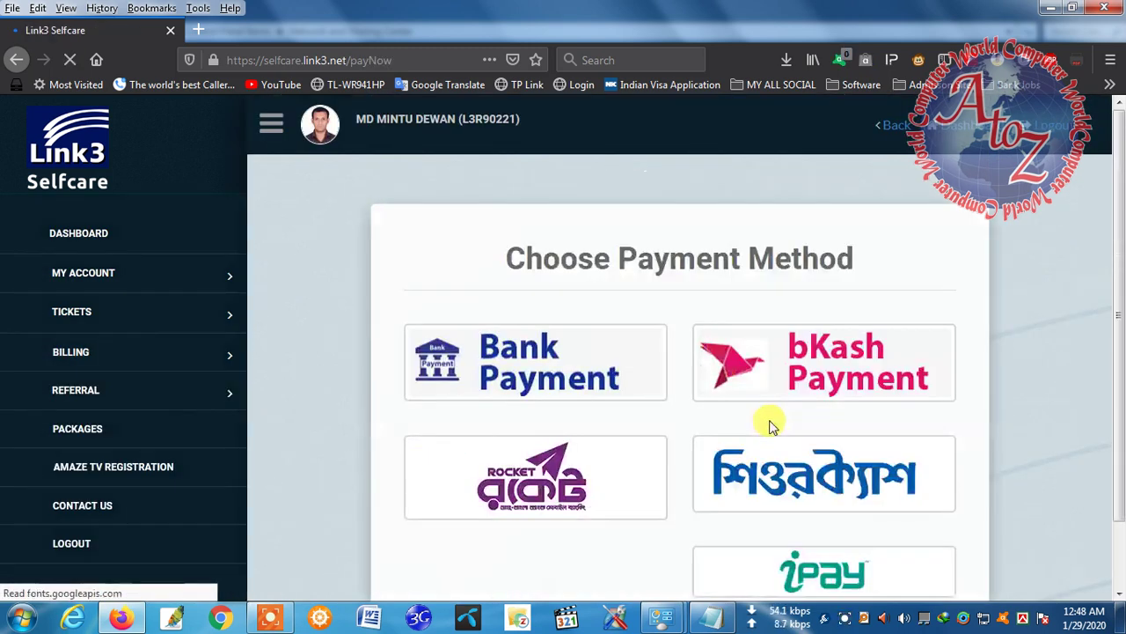
scroll(721, 308, down, 1)
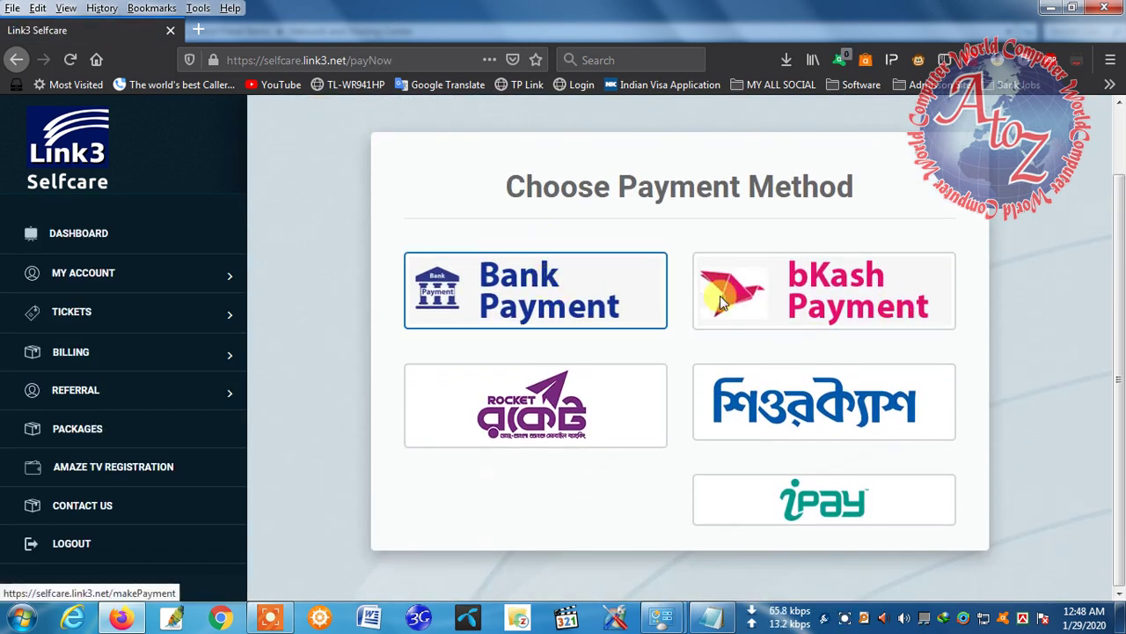